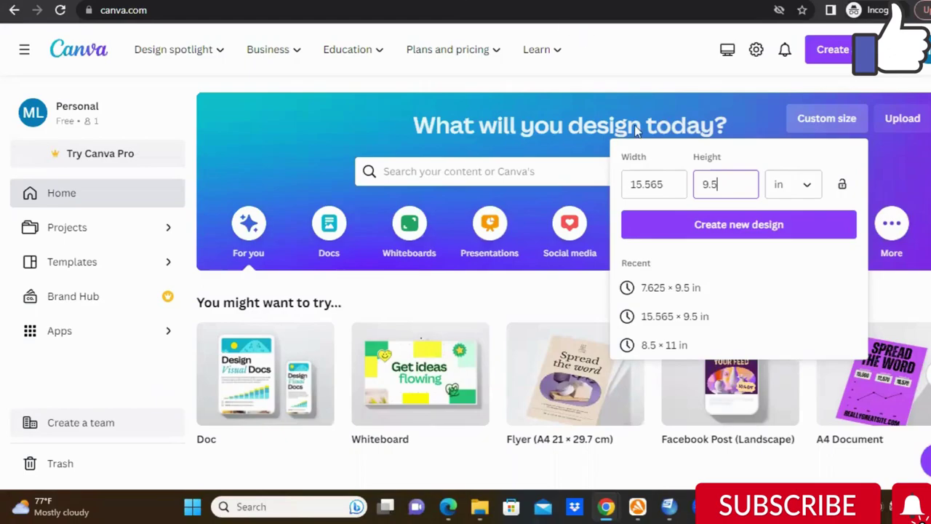
- Create a new design 7.625 inches wide by 9.5 inches tall
{"action": "left_click_drag", "start_coordinate": [669, 188], "coordinate": [617, 187]}
{"action": "key", "text": "BackSpace"}
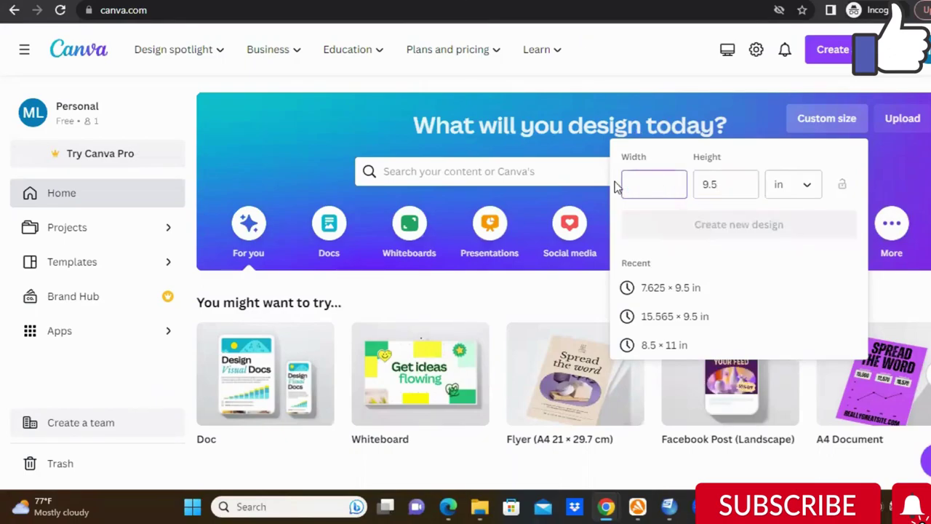
{"action": "type", "text": "7"}
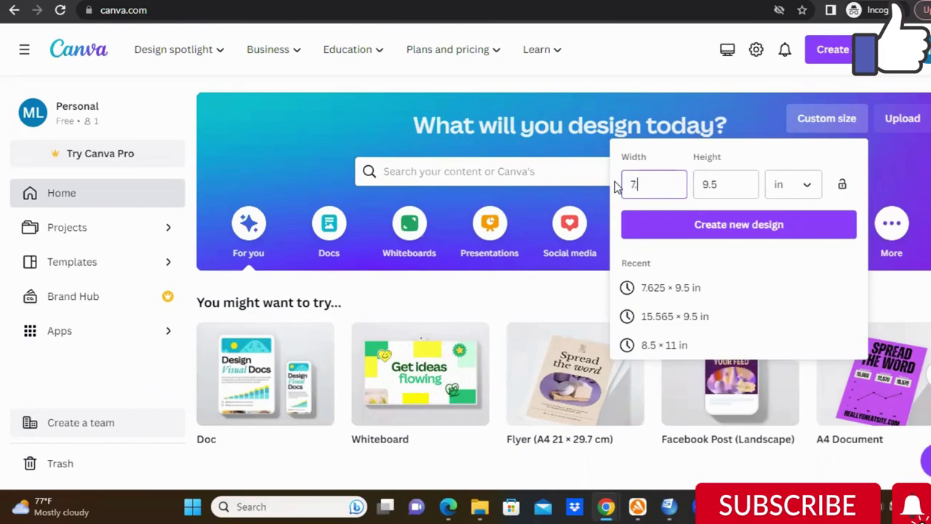
{"action": "type", "text": ".6"}
{"action": "type", "text": "25"}
{"action": "key", "text": "Return"}
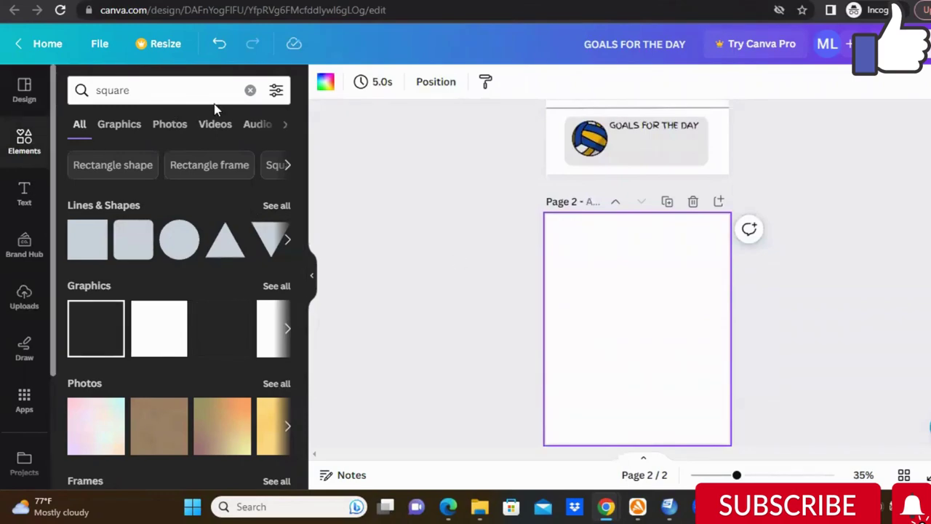
- Replace the 'square' element search with the Line suggestion
{"action": "left_click", "coordinate": [250, 90]}
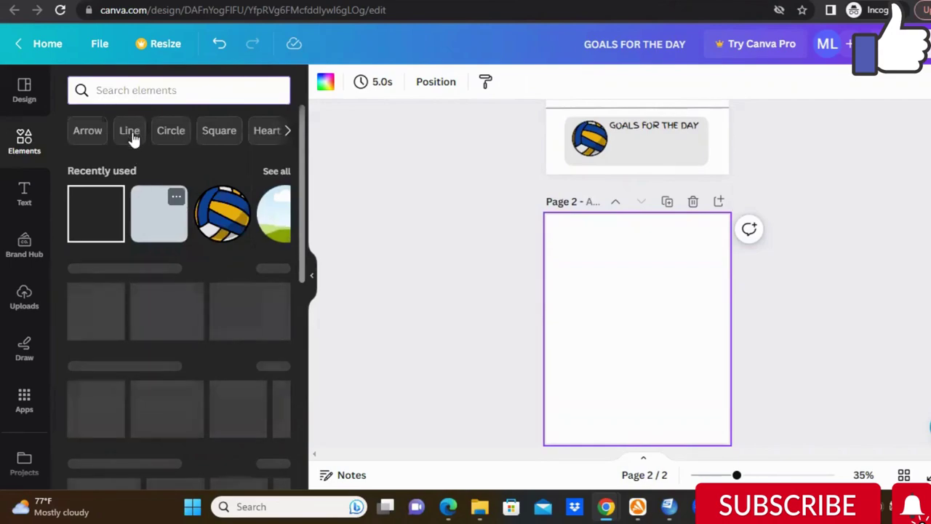
{"action": "left_click", "coordinate": [130, 131]}
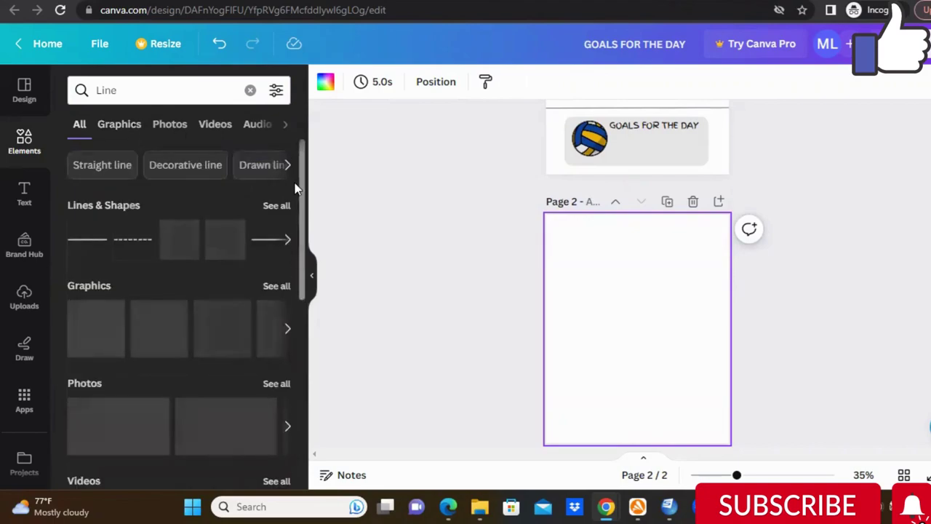
- Add a page-wide straight line to page 2 and duplicate it about a dozen times
{"action": "left_click", "coordinate": [86, 246]}
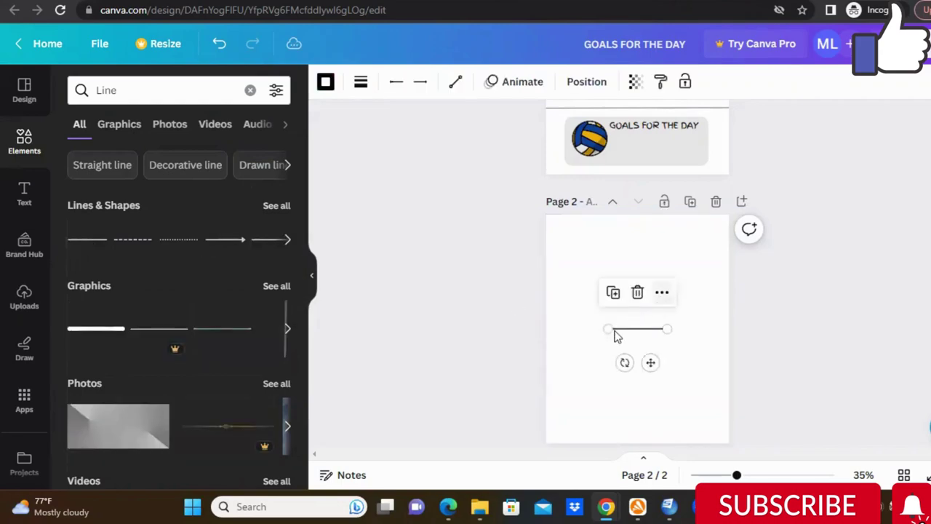
{"action": "left_click_drag", "start_coordinate": [615, 334], "coordinate": [582, 341]}
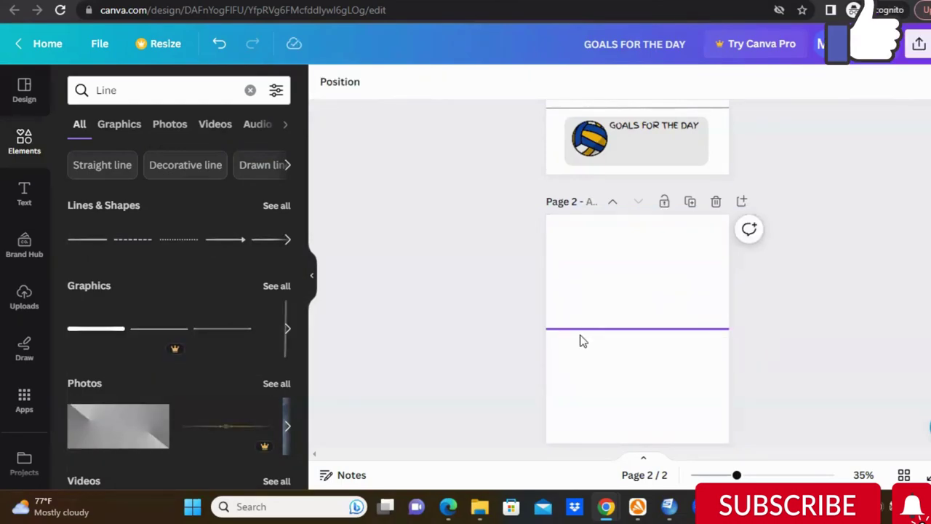
{"action": "left_click", "coordinate": [582, 340]}
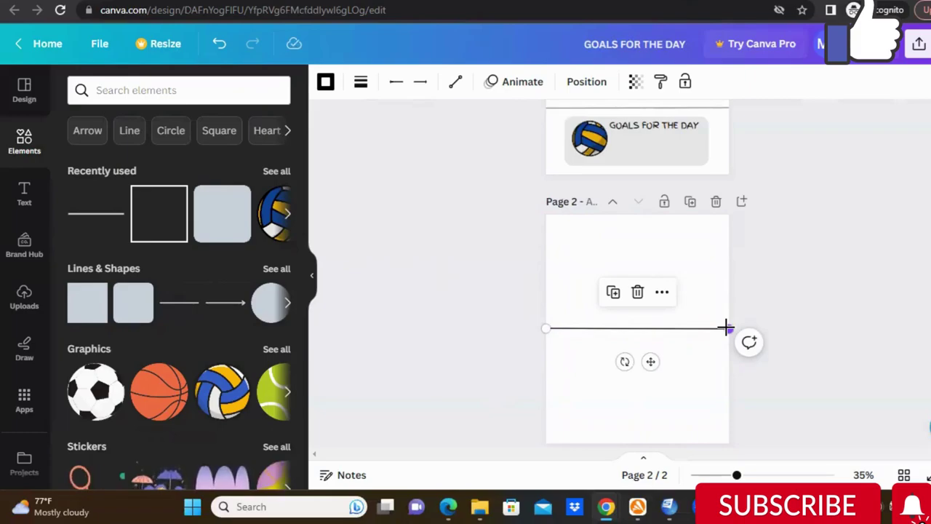
{"action": "key", "text": "ctrl+d"}
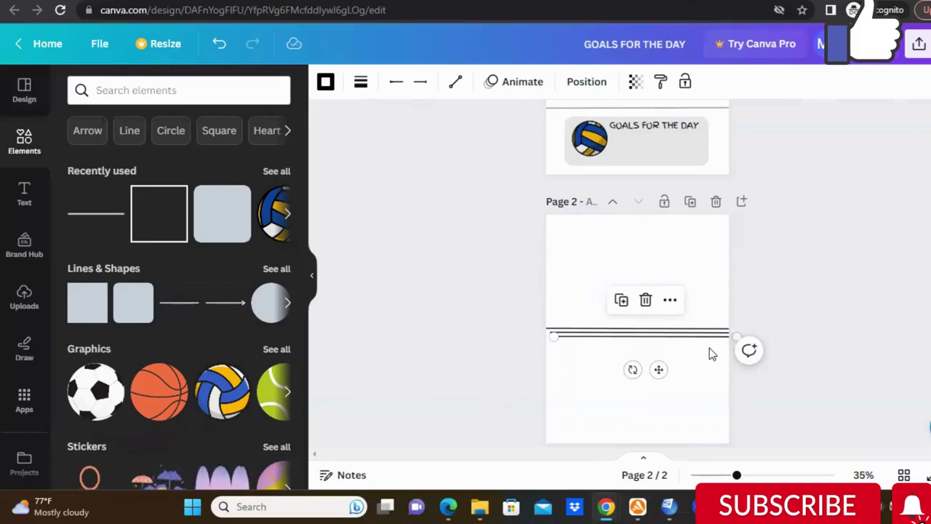
{"action": "key", "text": "ctrl+d"}
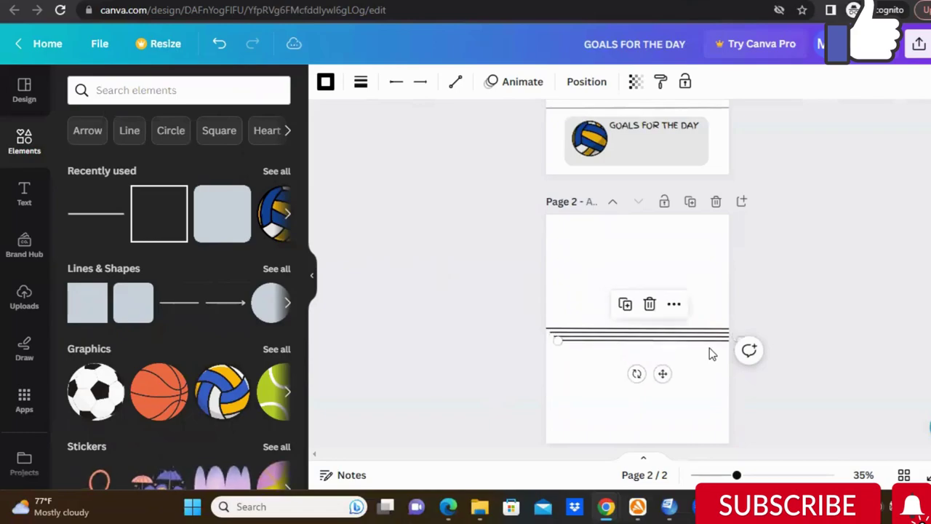
{"action": "key", "text": "ctrl+d"}
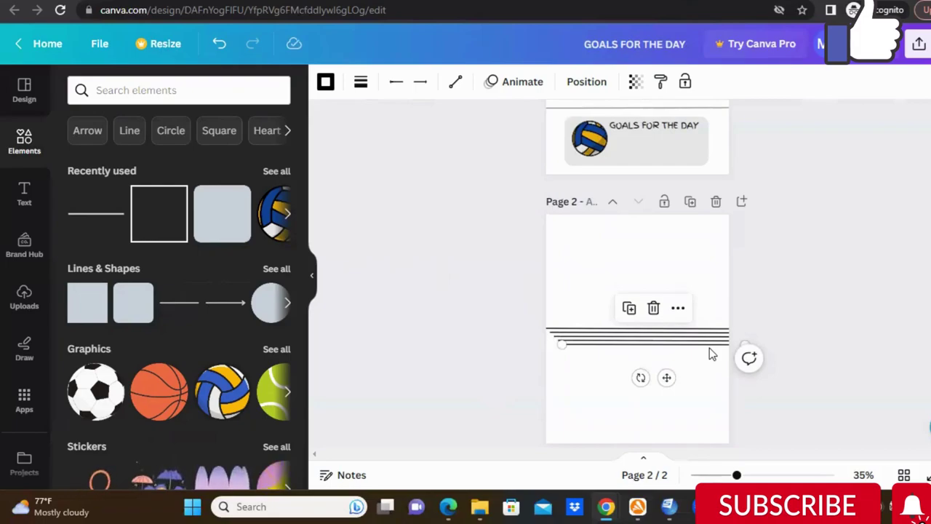
{"action": "key", "text": "ctrl+d"}
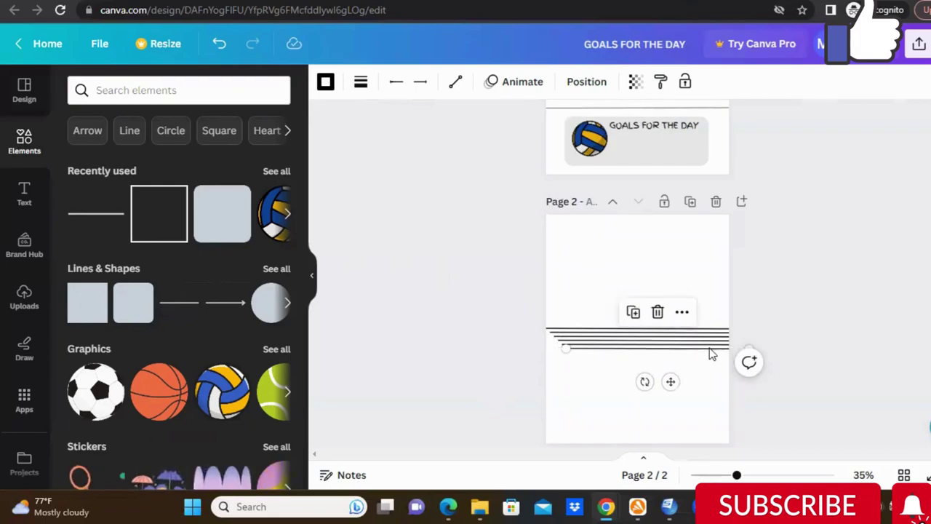
{"action": "key", "text": "ctrl+d"}
{"action": "key", "text": "ctrl+d"}
{"action": "key", "text": "ctrl+d"}
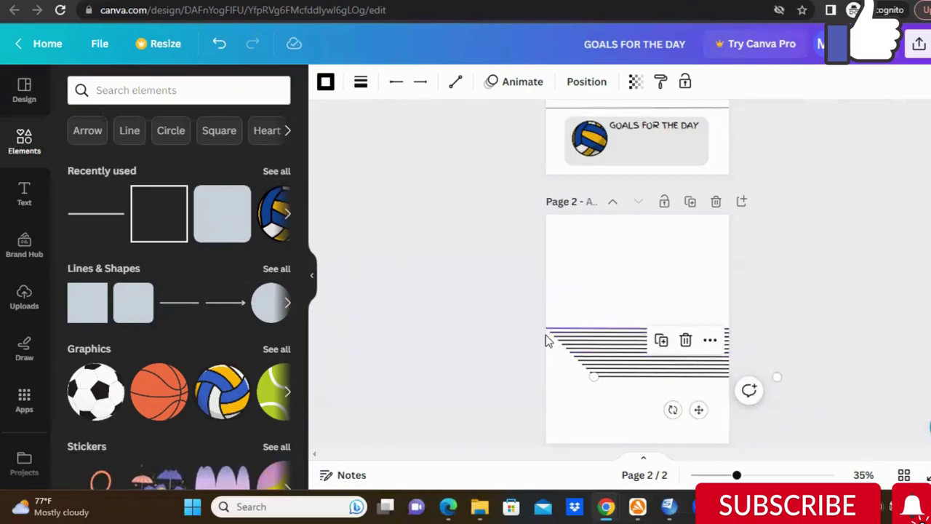
- Move the stack of lines up and stretch it wider than page 2
{"action": "key", "text": "ctrl+a"}
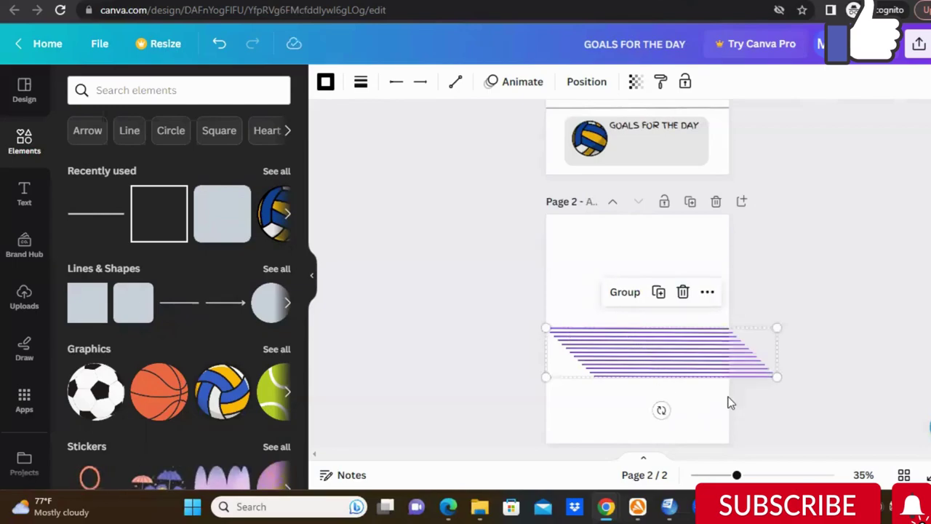
{"action": "left_click_drag", "start_coordinate": [699, 354], "coordinate": [699, 285]}
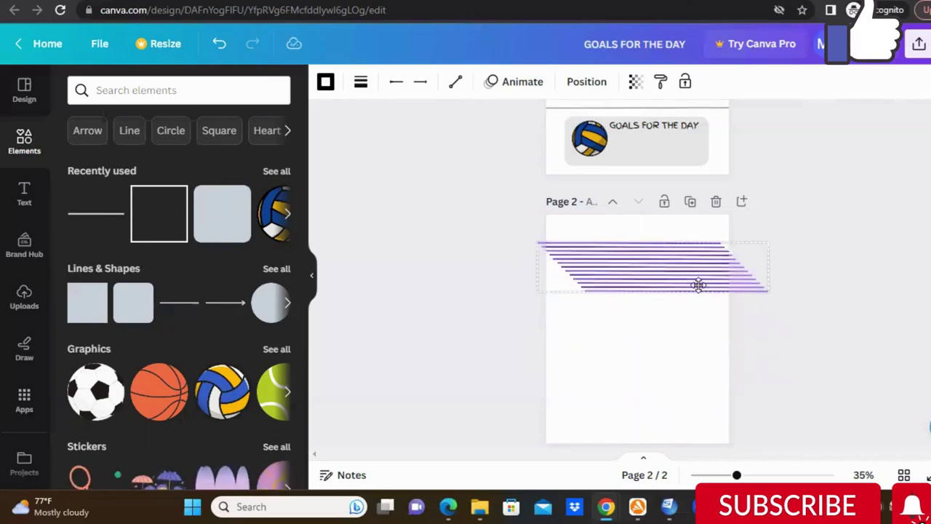
{"action": "left_click_drag", "start_coordinate": [698, 285], "coordinate": [698, 286]}
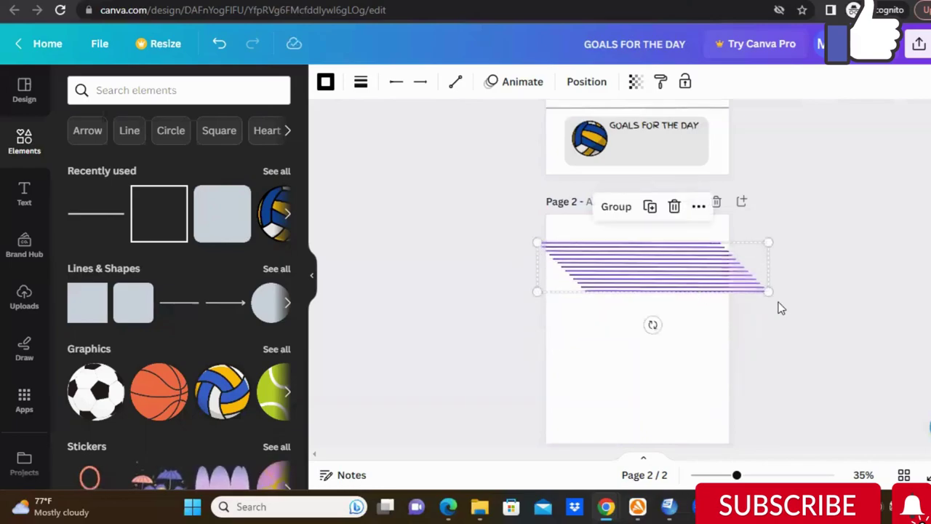
{"action": "left_click_drag", "start_coordinate": [769, 292], "coordinate": [859, 399]}
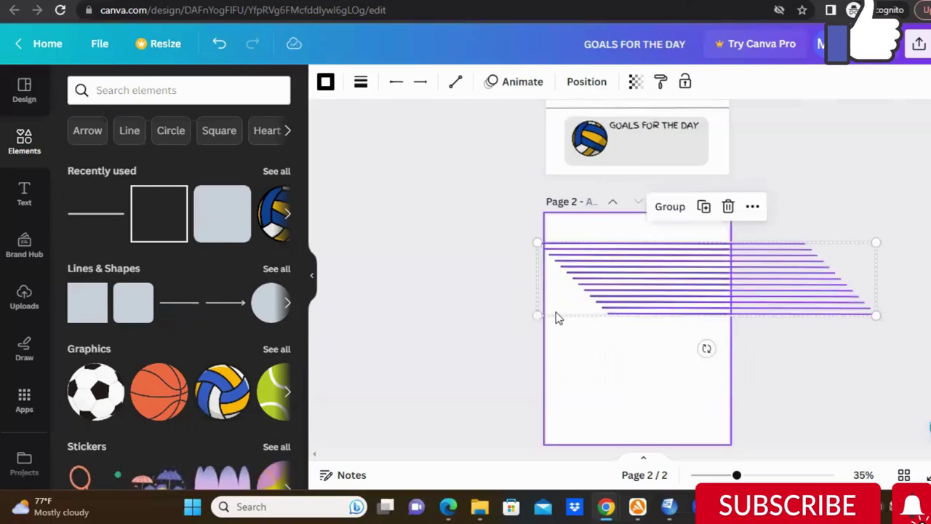
{"action": "left_click_drag", "start_coordinate": [533, 319], "coordinate": [378, 394]}
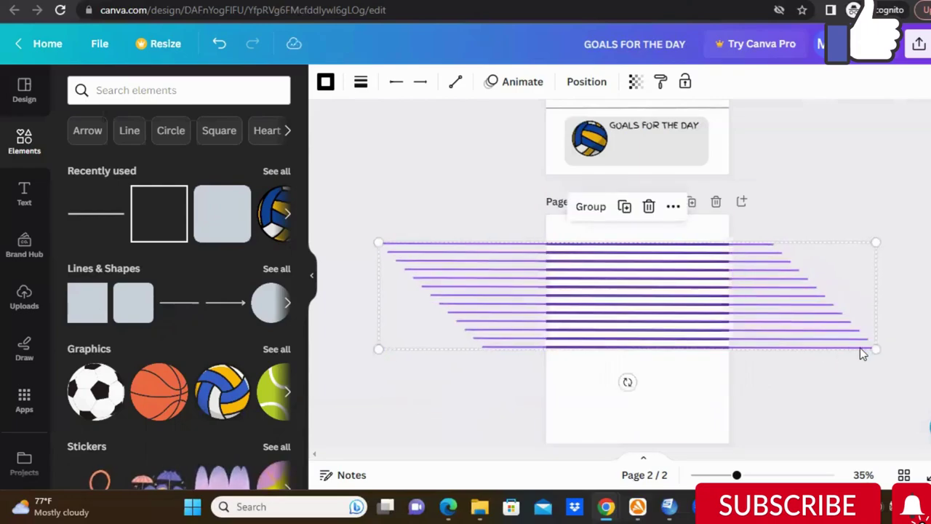
{"action": "left_click_drag", "start_coordinate": [875, 350], "coordinate": [929, 406]}
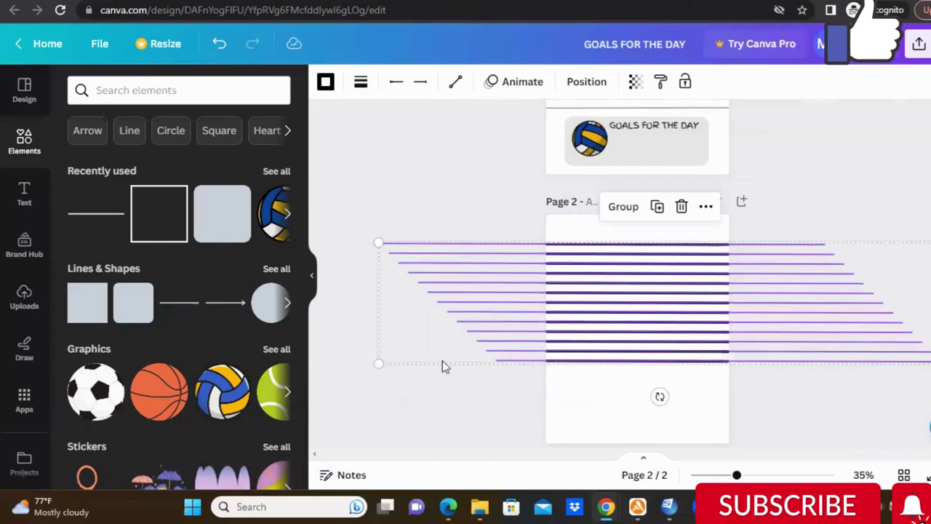
{"action": "mouse_move", "coordinate": [379, 364]}
{"action": "left_mouse_down"}
{"action": "mouse_move", "coordinate": [336, 393]}
{"action": "mouse_move", "coordinate": [352, 371]}
{"action": "left_mouse_up"}
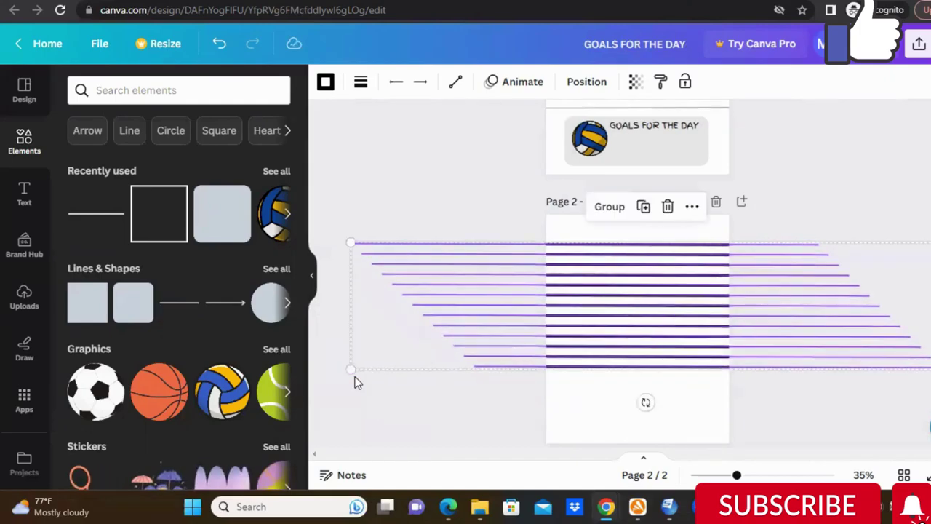
{"action": "left_click", "coordinate": [833, 210]}
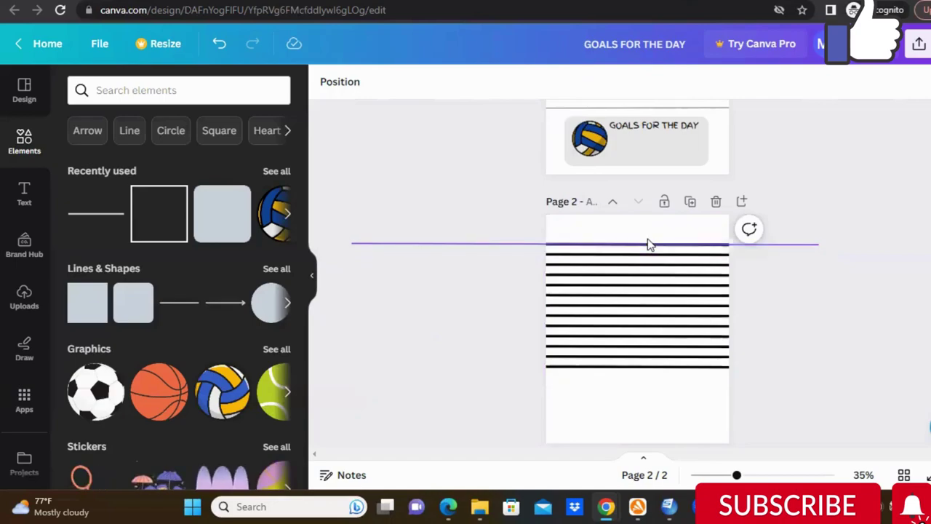
{"action": "key", "text": "ctrl+a"}
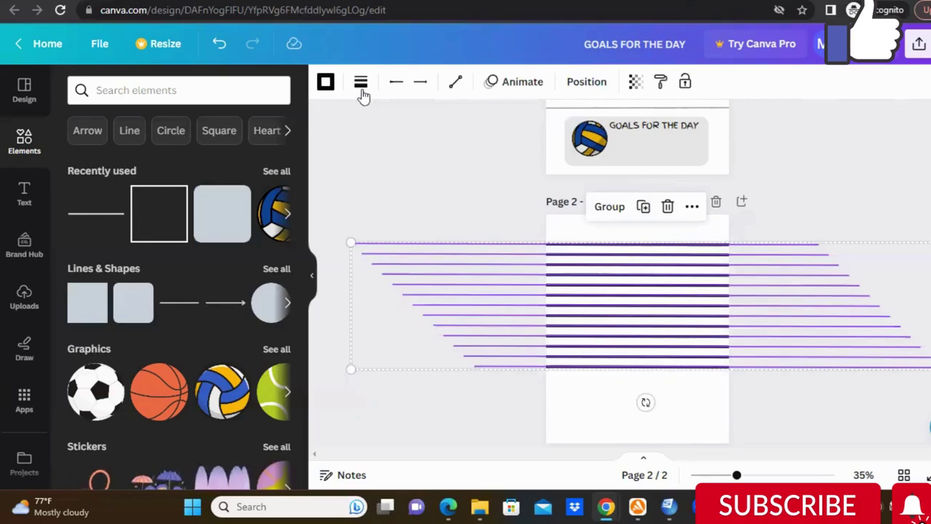
- Reduce the ruled lines' line weight from 10 to 4
{"action": "left_click", "coordinate": [360, 86]}
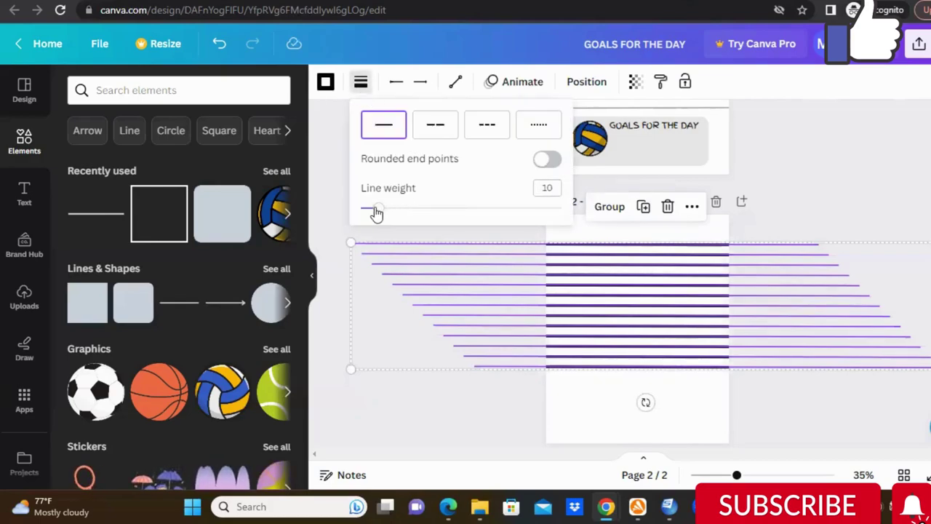
{"action": "left_click_drag", "start_coordinate": [376, 211], "coordinate": [367, 210]}
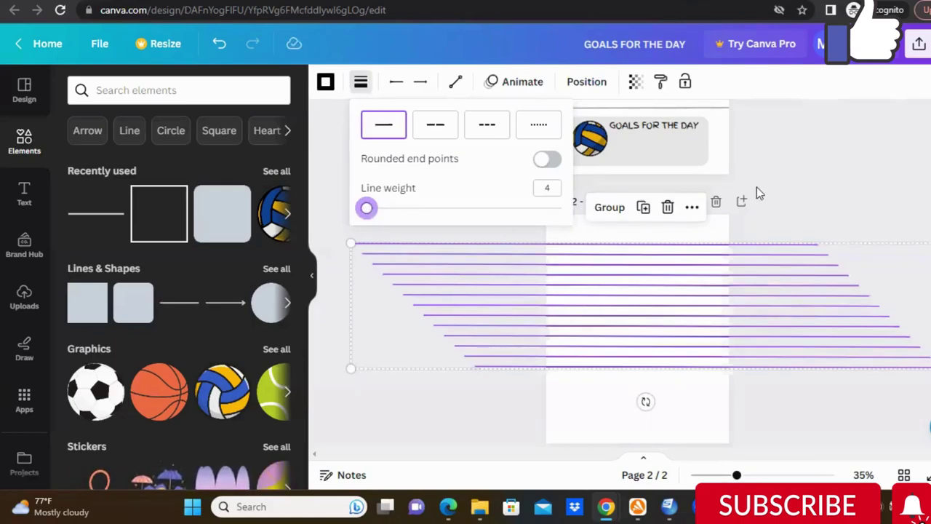
{"action": "left_click", "coordinate": [854, 139]}
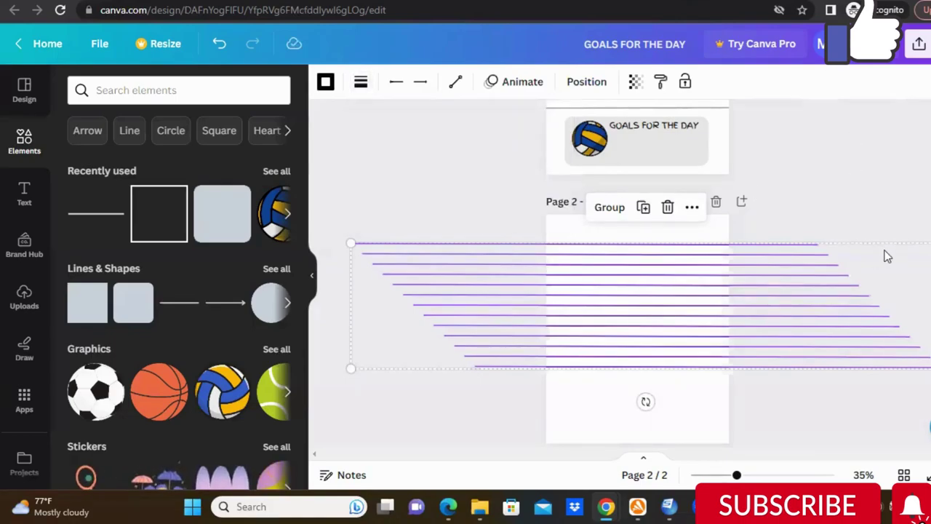
{"action": "left_click", "coordinate": [869, 227]}
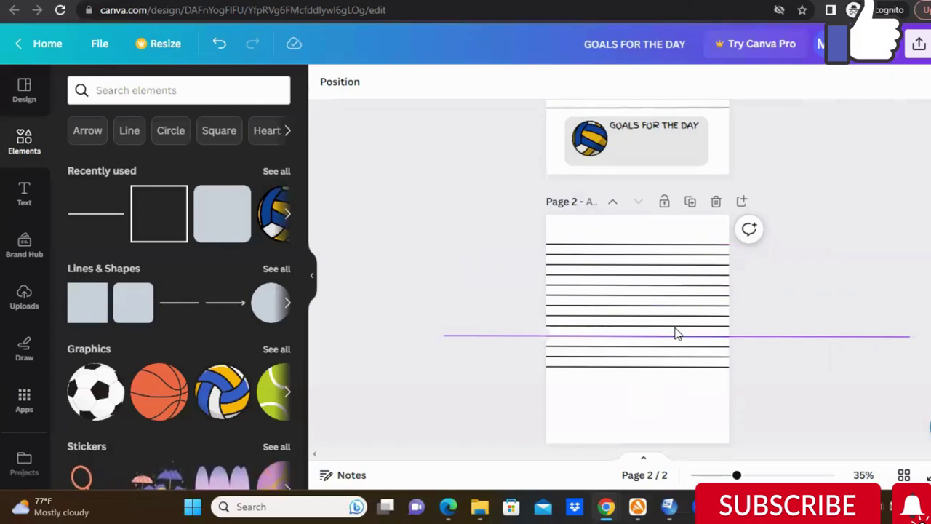
- Lower the ruled lines' transparency to about 55
{"action": "key", "text": "ctrl+a"}
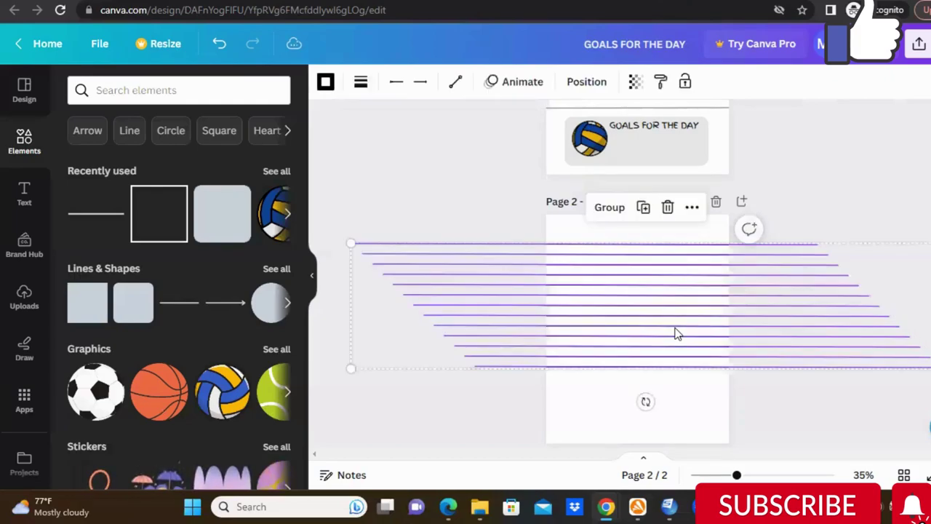
{"action": "left_click", "coordinate": [636, 86]}
{"action": "left_click_drag", "start_coordinate": [638, 148], "coordinate": [582, 142]}
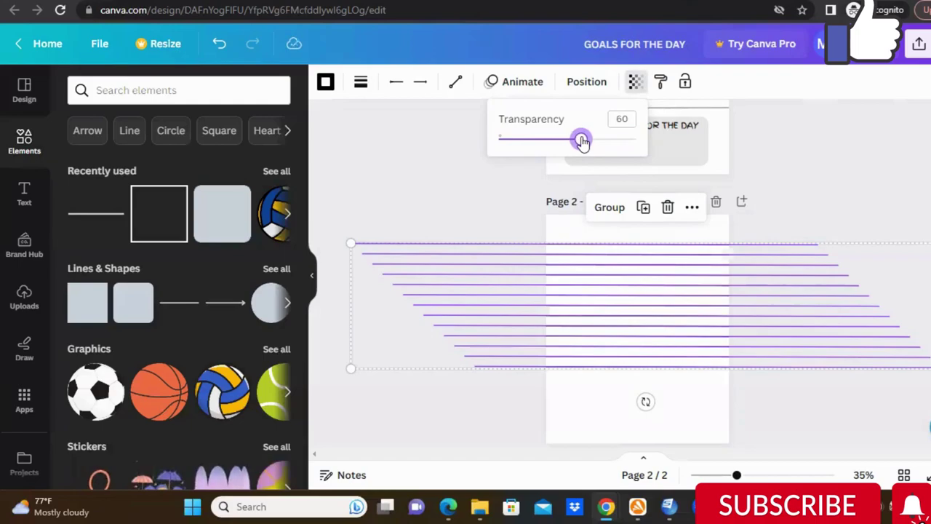
{"action": "left_click_drag", "start_coordinate": [581, 142], "coordinate": [576, 141]}
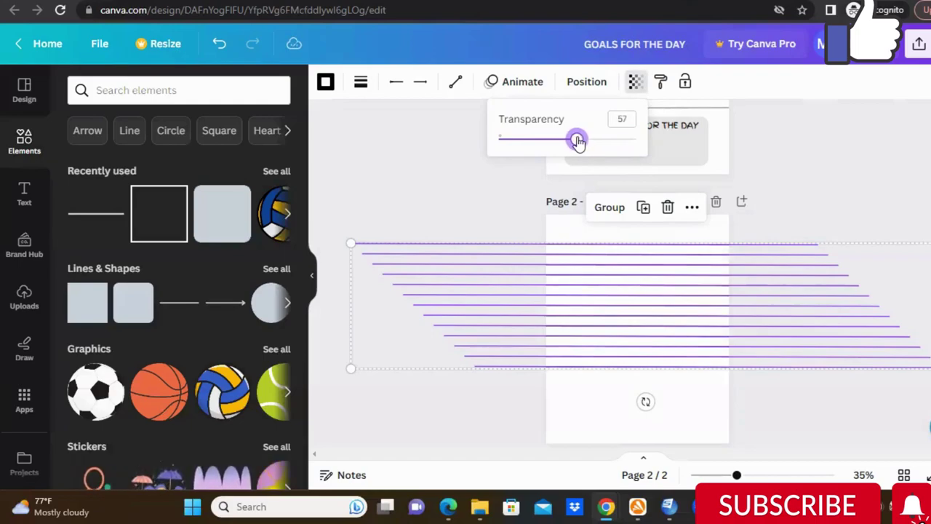
{"action": "left_click_drag", "start_coordinate": [578, 142], "coordinate": [575, 140]}
{"action": "left_click", "coordinate": [840, 163]}
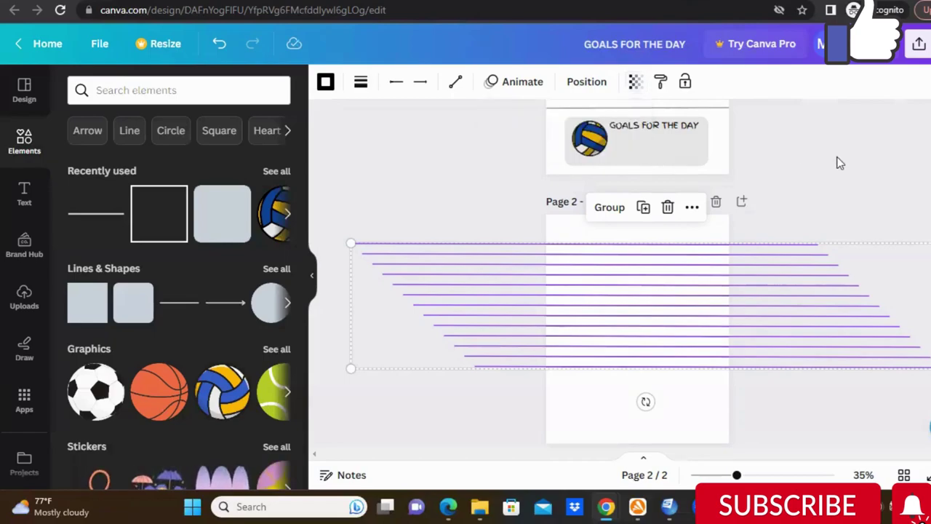
- Add a dark blue rounded rectangle, stretched wide and centred at page 2's bottom
{"action": "left_click", "coordinate": [850, 398]}
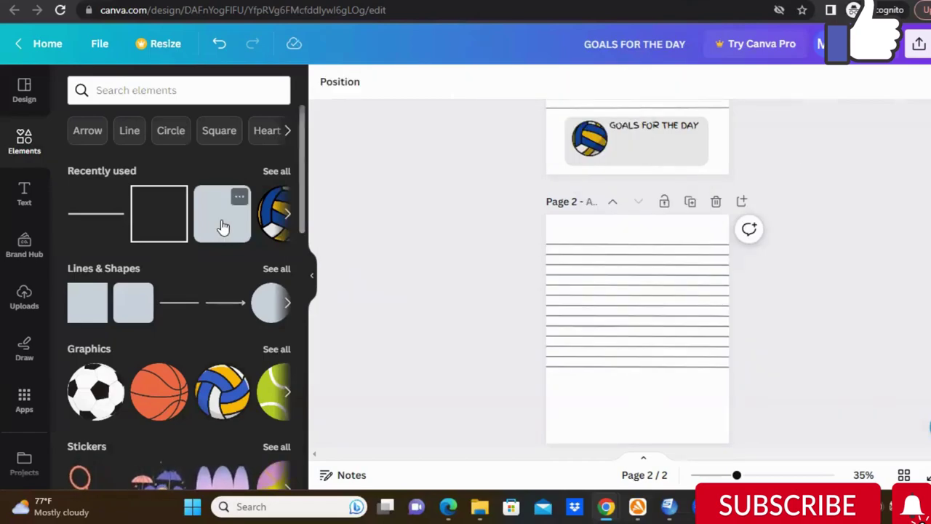
{"action": "left_click", "coordinate": [222, 228]}
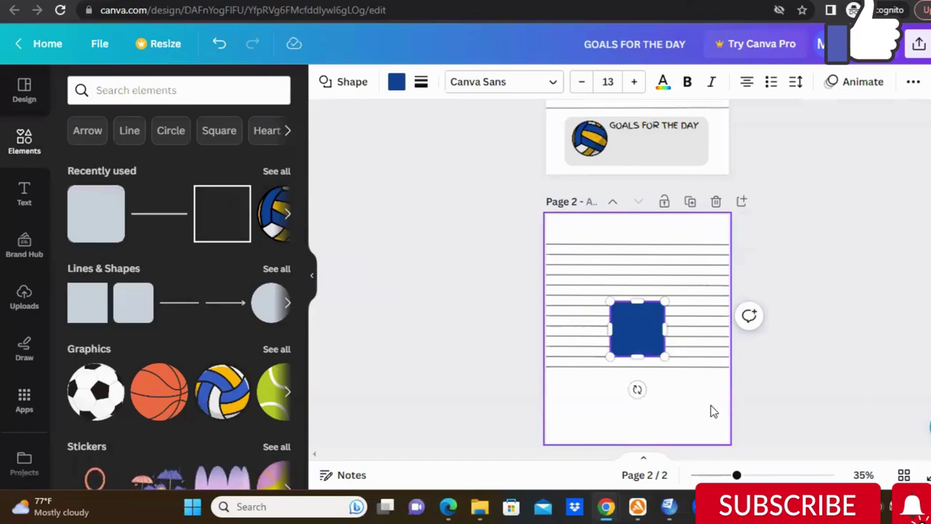
{"action": "left_click_drag", "start_coordinate": [656, 356], "coordinate": [716, 401]}
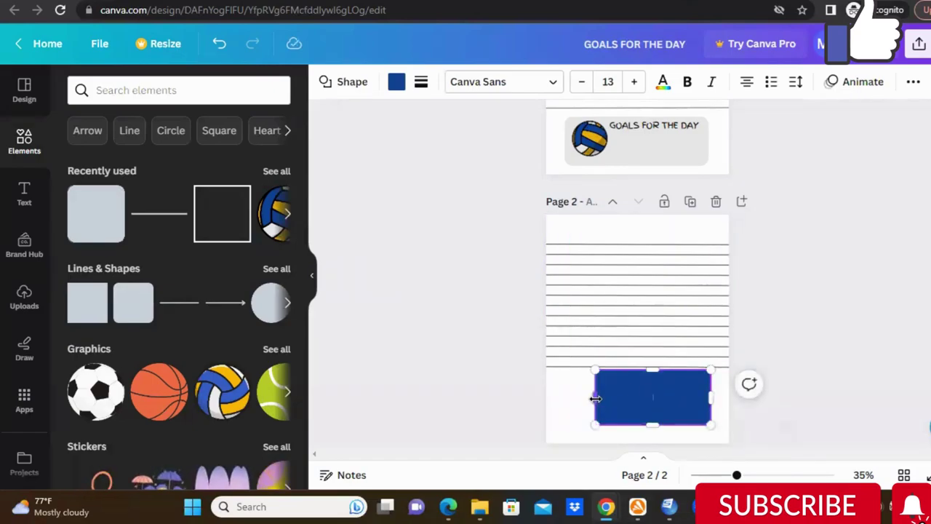
{"action": "left_click_drag", "start_coordinate": [594, 397], "coordinate": [559, 397]}
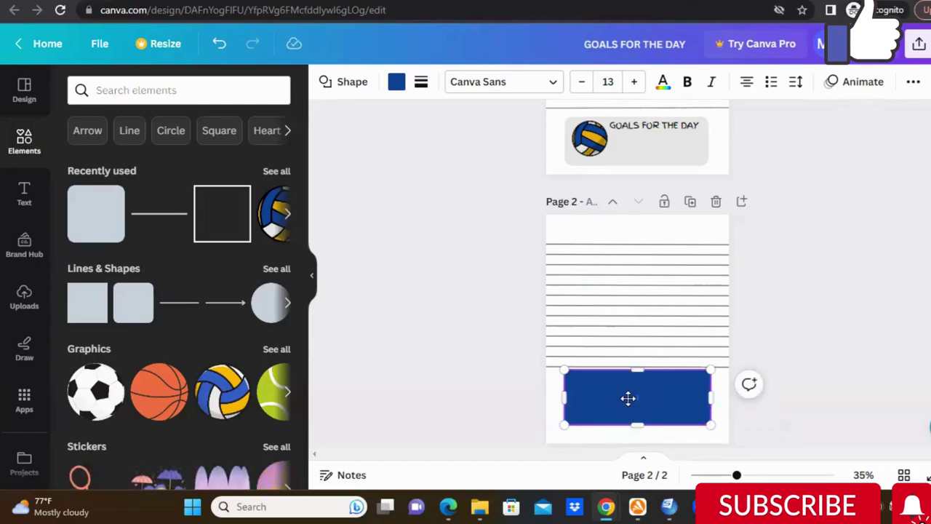
{"action": "left_click_drag", "start_coordinate": [628, 397], "coordinate": [628, 396]}
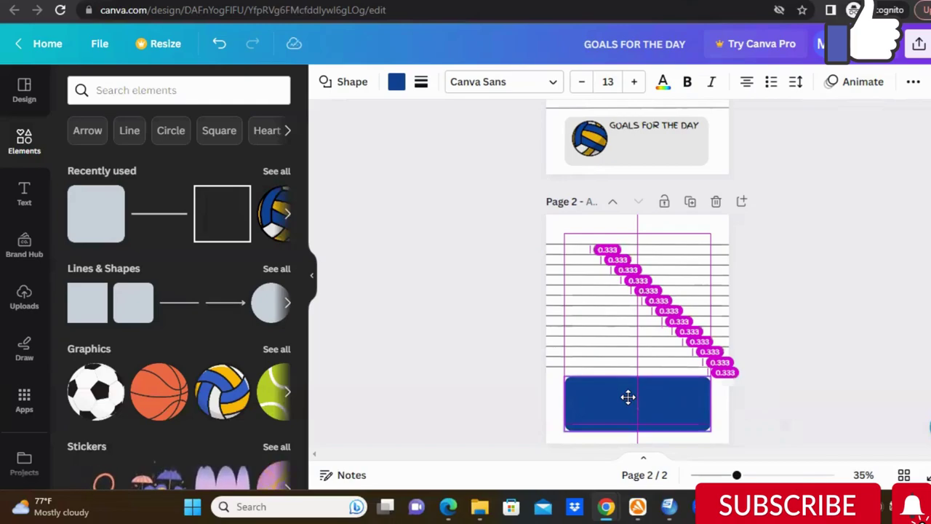
{"action": "left_click_drag", "start_coordinate": [627, 396], "coordinate": [627, 397]}
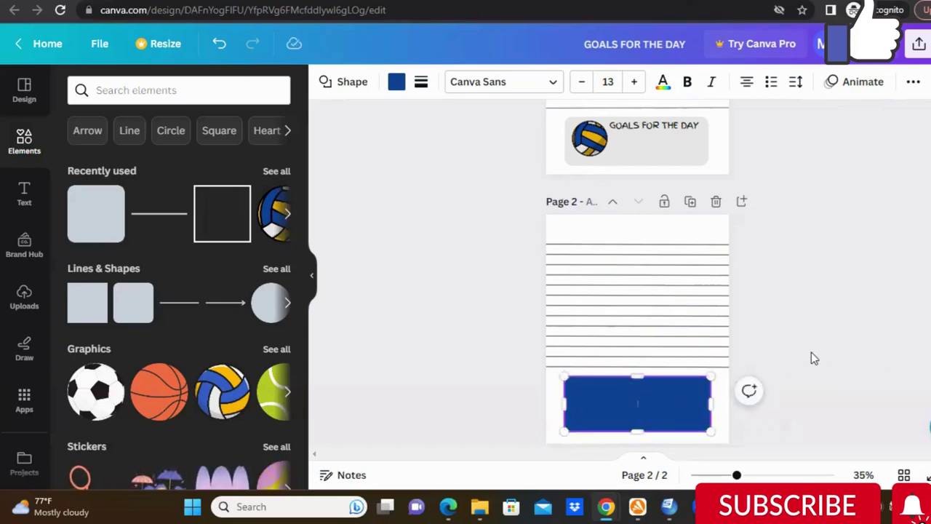
{"action": "left_click", "coordinate": [639, 402]}
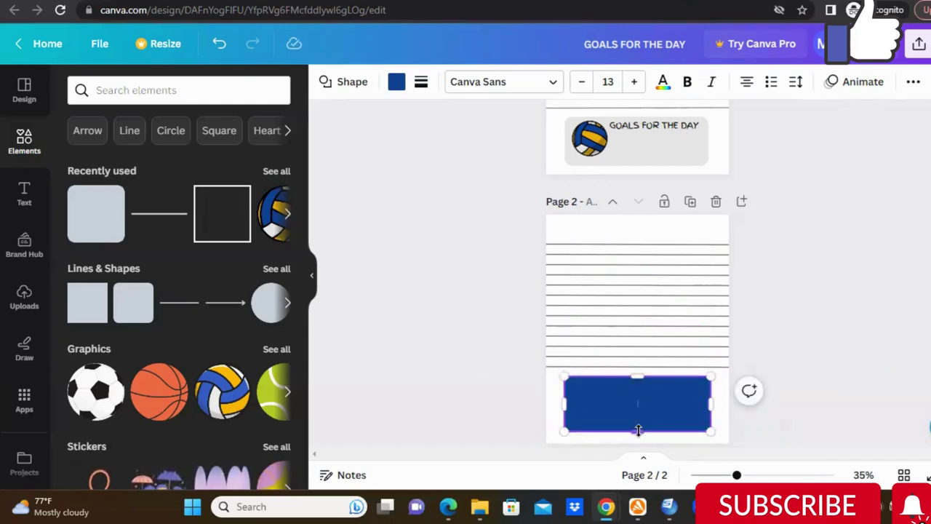
{"action": "left_click_drag", "start_coordinate": [638, 429], "coordinate": [638, 428]}
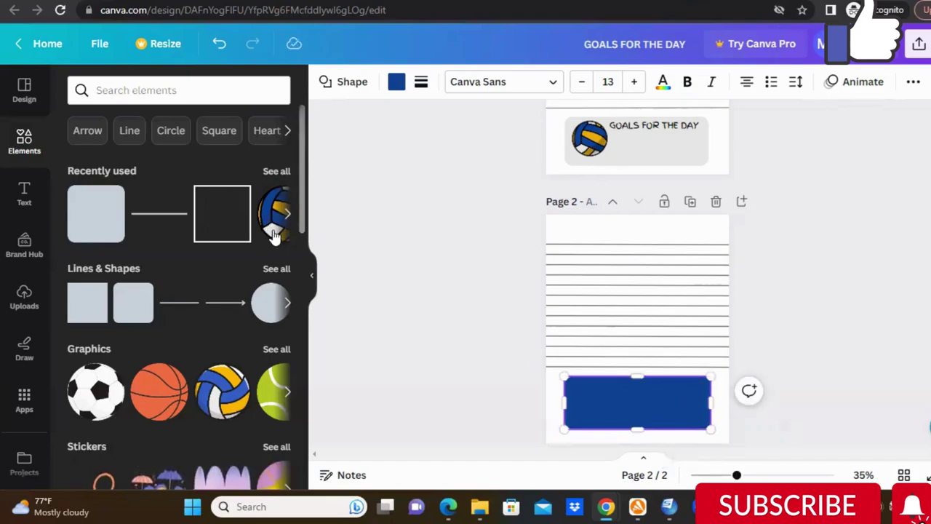
- Place a small volleyball graphic at the blue rectangle's left end
{"action": "left_click", "coordinate": [275, 235]}
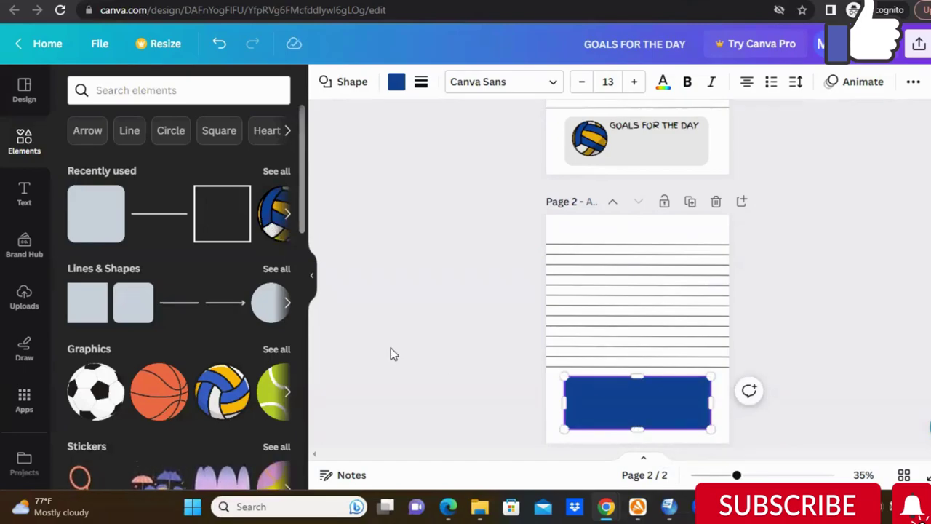
{"action": "mouse_move", "coordinate": [627, 336]}
{"action": "left_mouse_down"}
{"action": "mouse_move", "coordinate": [638, 332]}
{"action": "mouse_move", "coordinate": [588, 405]}
{"action": "left_mouse_up"}
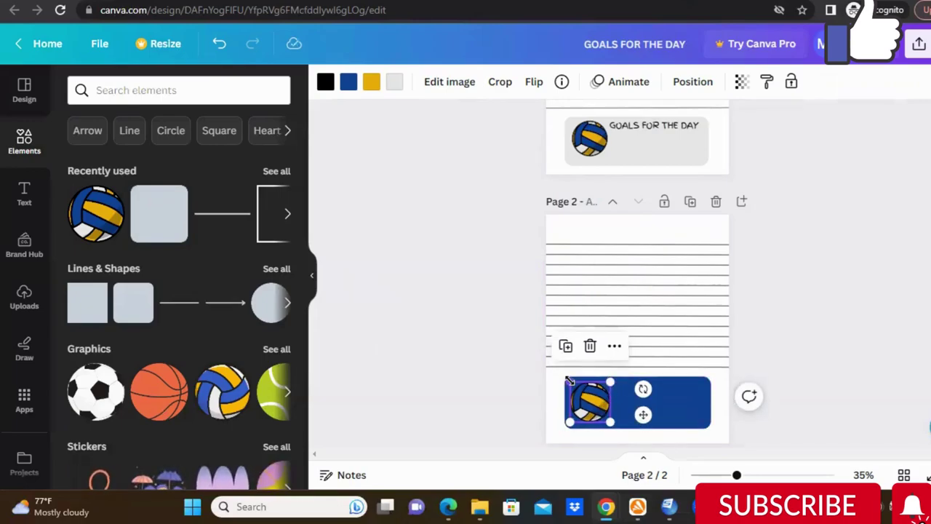
{"action": "left_click_drag", "start_coordinate": [569, 386], "coordinate": [568, 381]}
{"action": "left_click", "coordinate": [813, 362]}
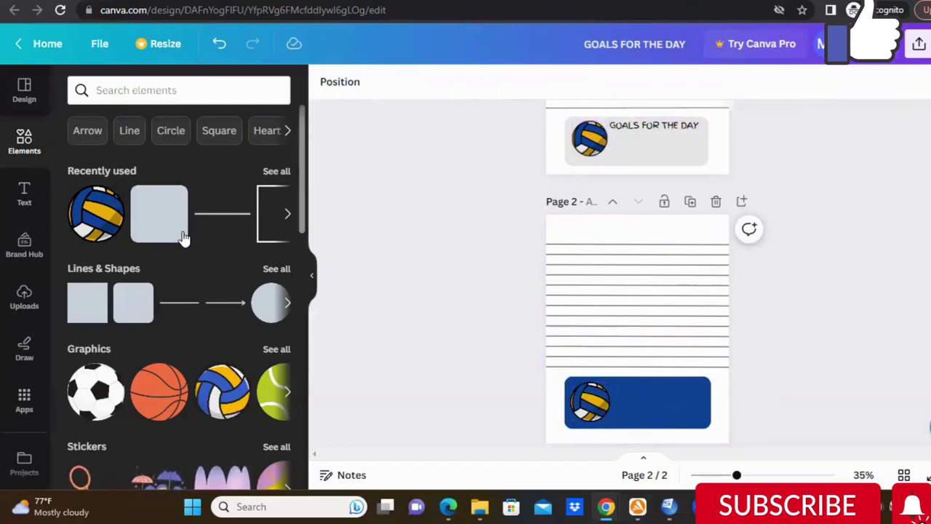
- Add a 'GOALS FOR THE DAY' subheading beside the volleyball in the blue banner
{"action": "left_click", "coordinate": [26, 207]}
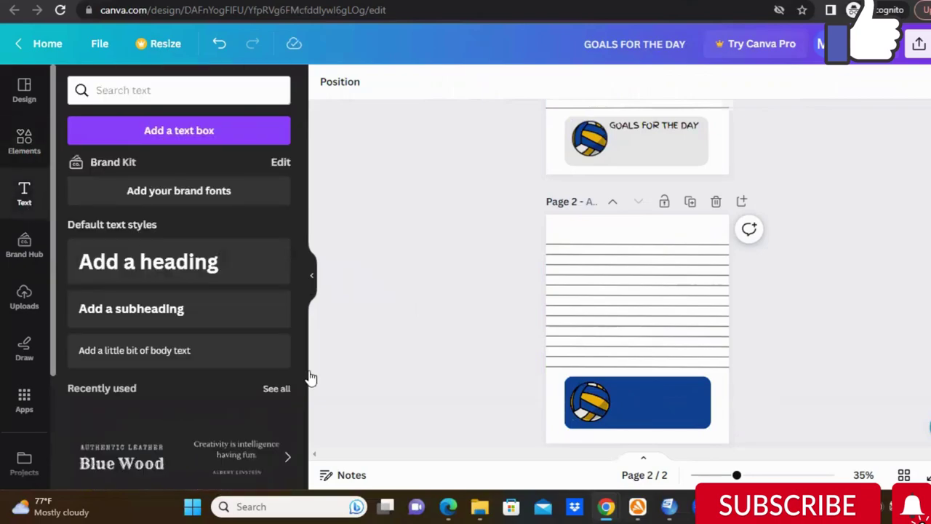
{"action": "left_click", "coordinate": [156, 322]}
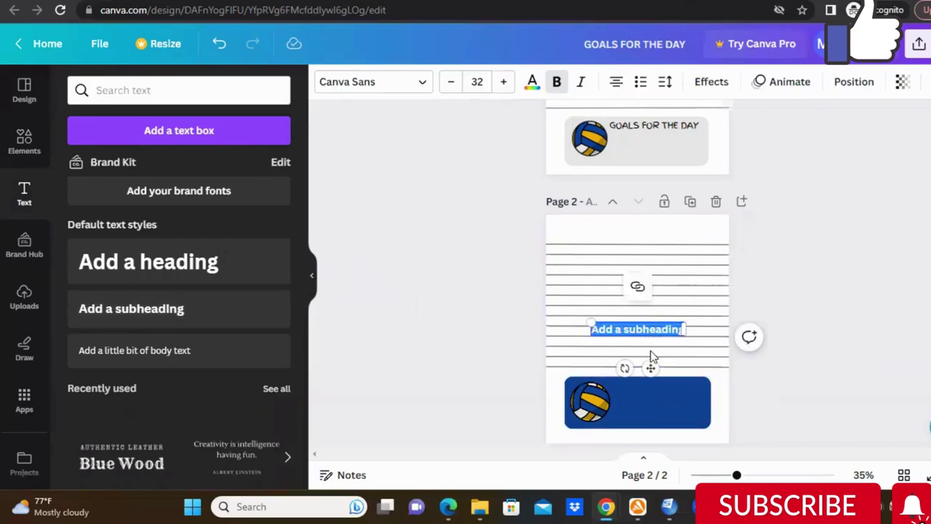
{"action": "left_click_drag", "start_coordinate": [650, 368], "coordinate": [674, 430]}
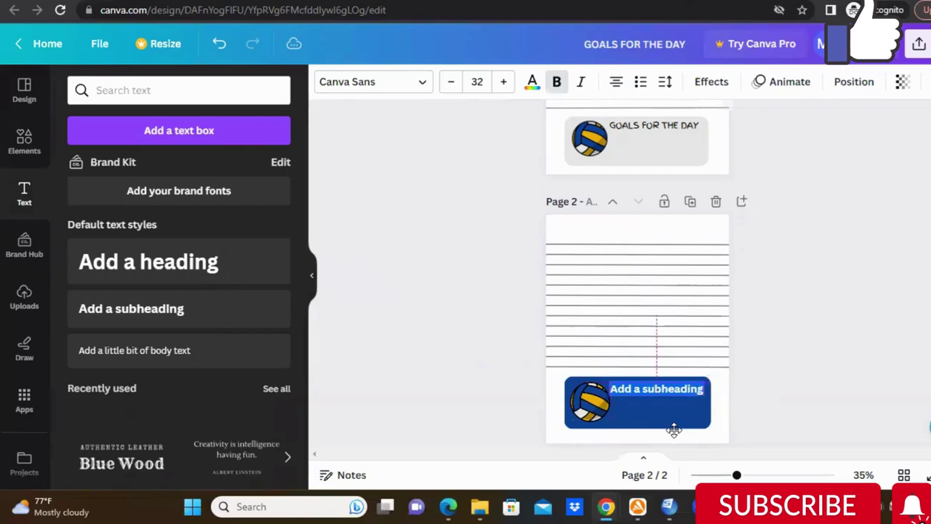
{"action": "left_click_drag", "start_coordinate": [674, 430], "coordinate": [672, 428]}
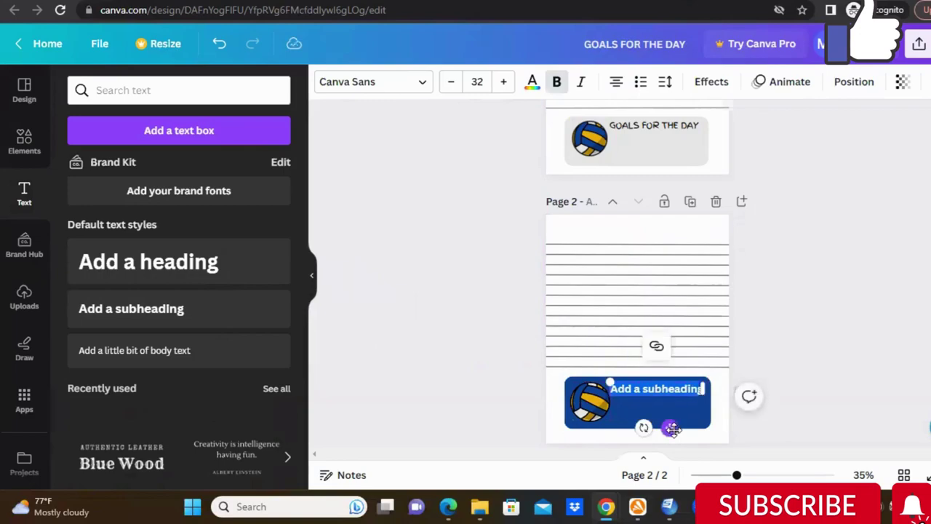
{"action": "key", "text": "BackSpace"}
{"action": "type", "text": "GOALS FOR THE DAY"}
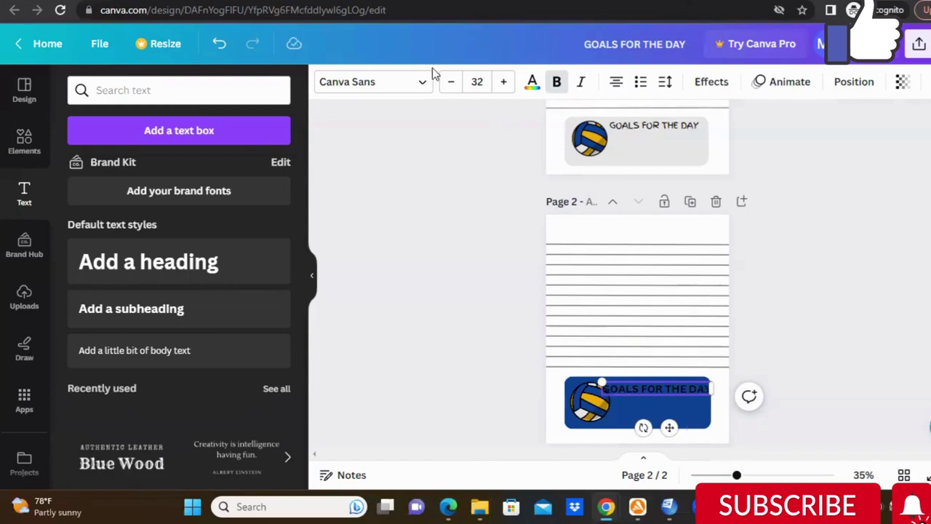
- Adjust the heading's font size to 27
{"action": "left_click", "coordinate": [450, 88]}
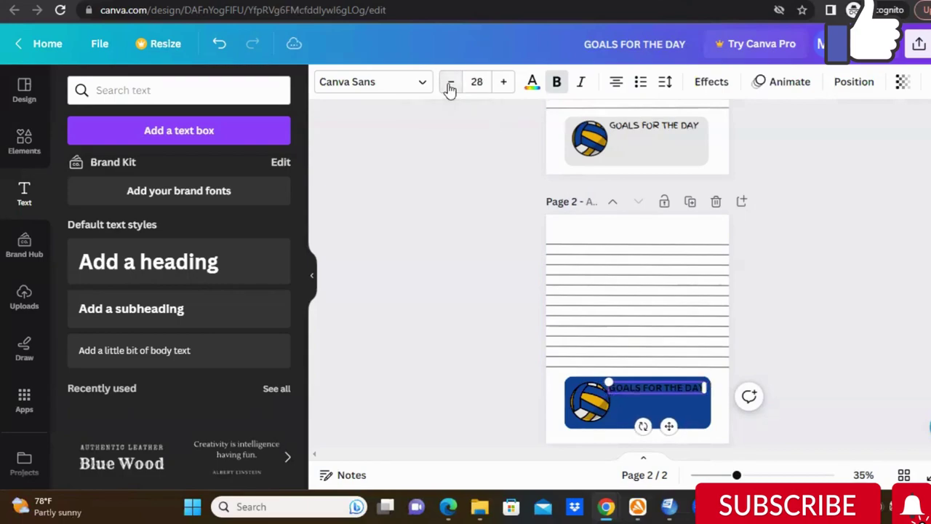
{"action": "left_click", "coordinate": [450, 88]}
{"action": "left_click", "coordinate": [450, 88]}
{"action": "left_click", "coordinate": [502, 88]}
{"action": "left_click", "coordinate": [423, 86]}
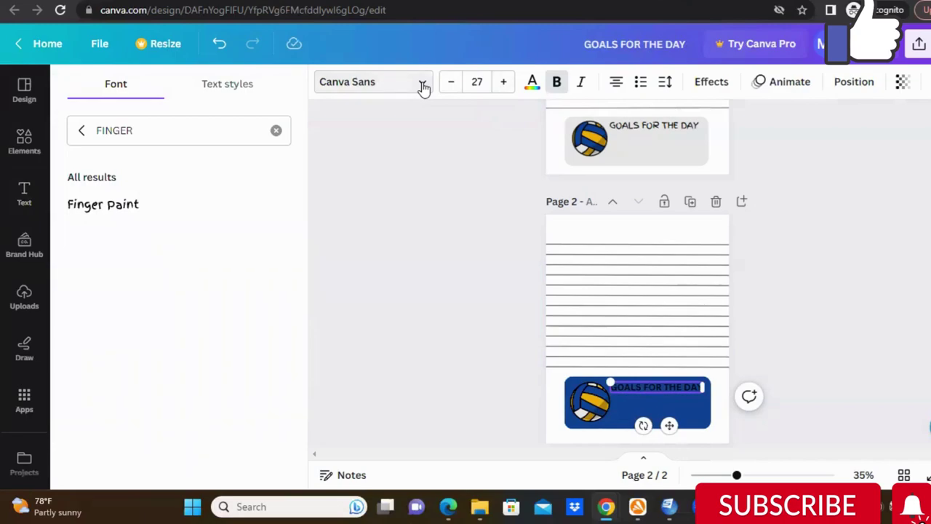
- Apply the Finger Paint font to the 'GOALS FOR THE DAY' heading
{"action": "left_click", "coordinate": [104, 207]}
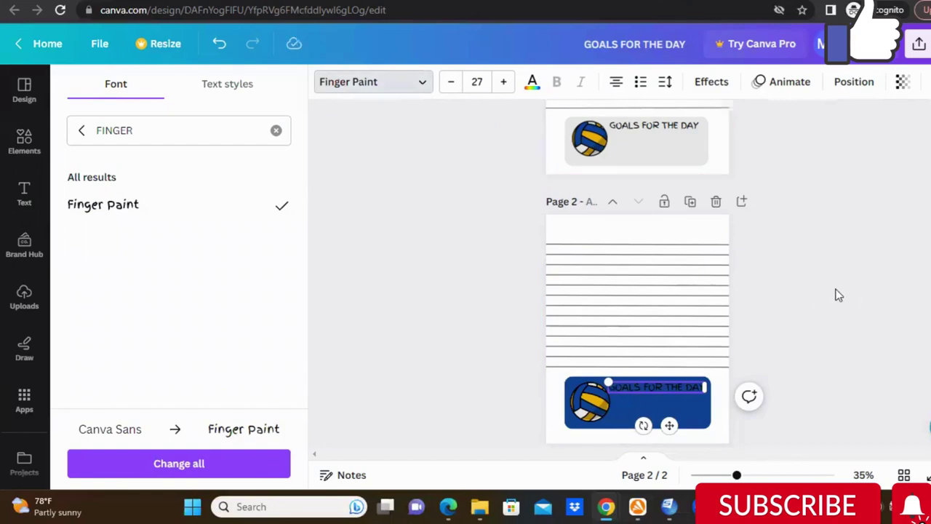
{"action": "key", "text": "Escape"}
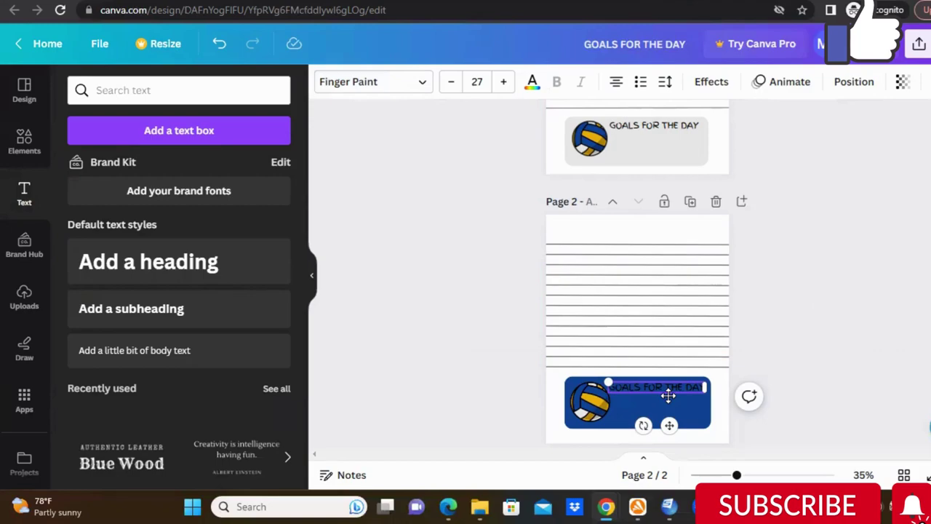
- Change the page-2 volleyball heading box fill from blue to light grey
{"action": "left_click", "coordinate": [619, 421]}
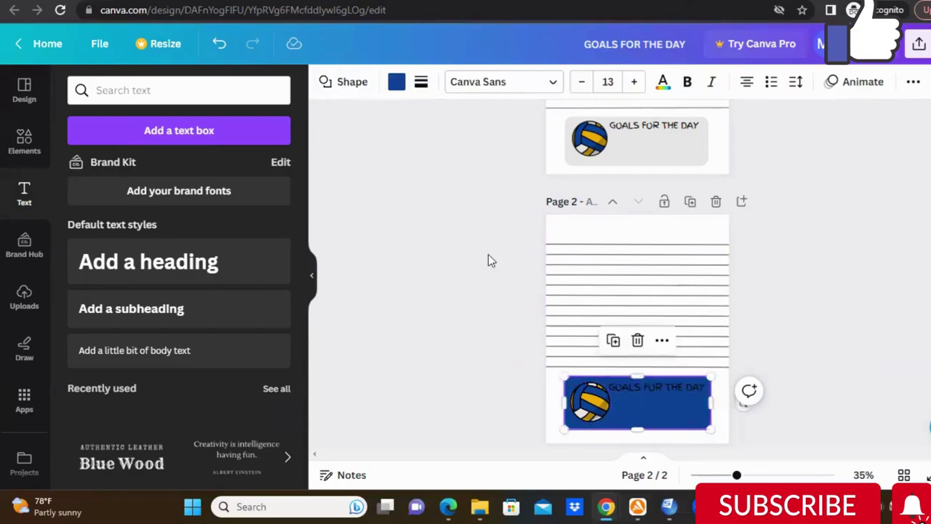
{"action": "left_click", "coordinate": [400, 86]}
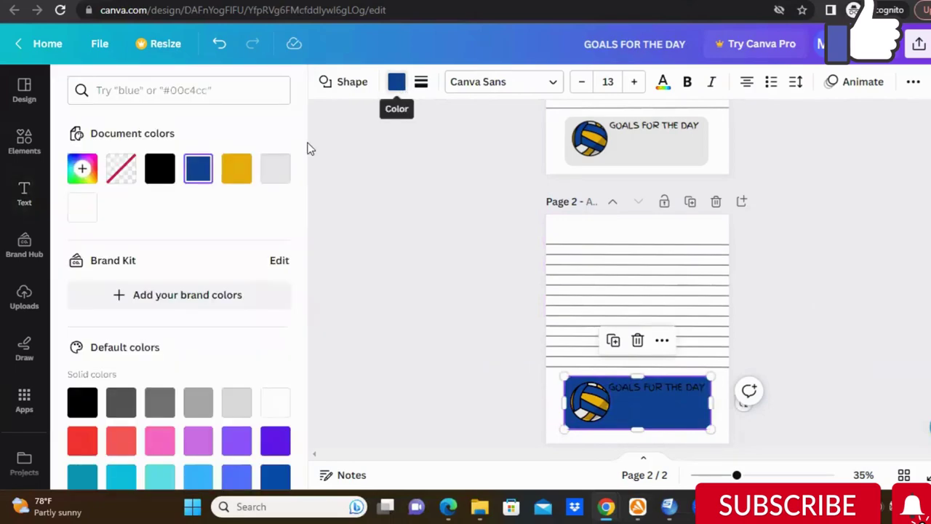
{"action": "left_click", "coordinate": [280, 174]}
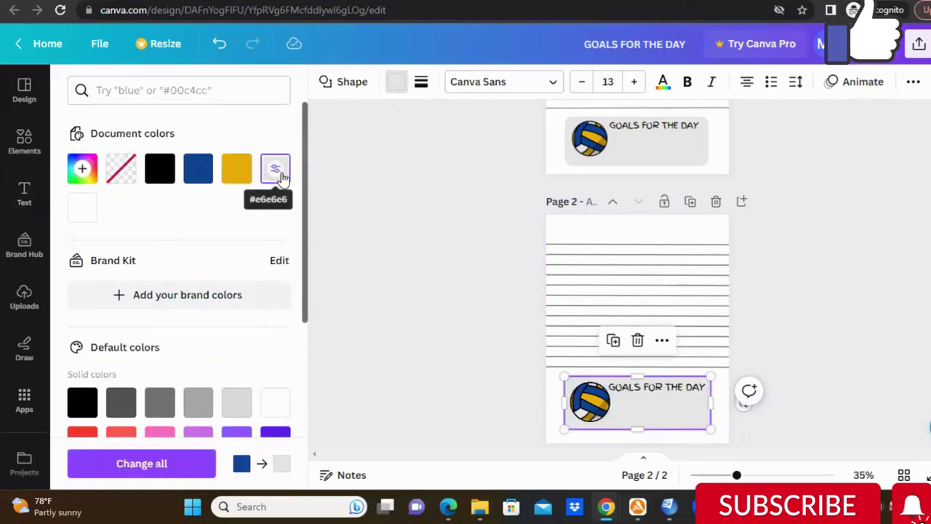
{"action": "left_click", "coordinate": [199, 406]}
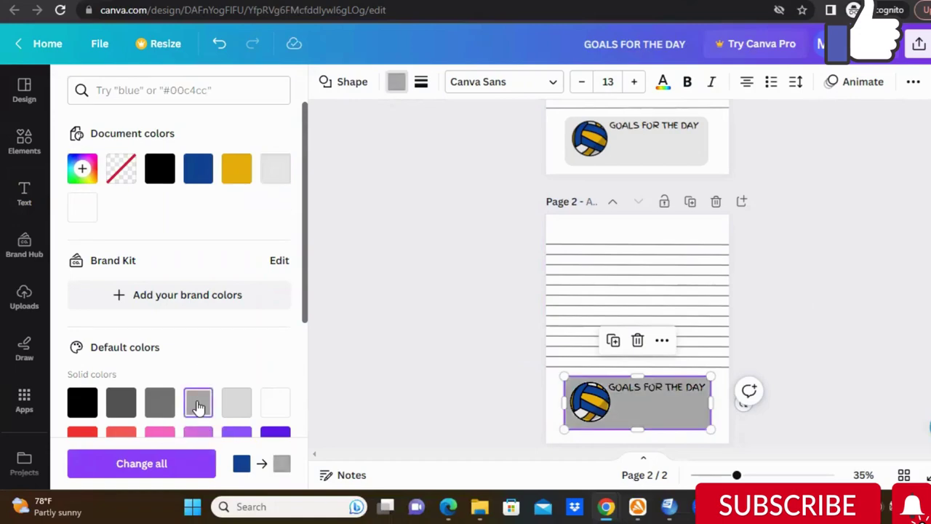
{"action": "left_click", "coordinate": [238, 406]}
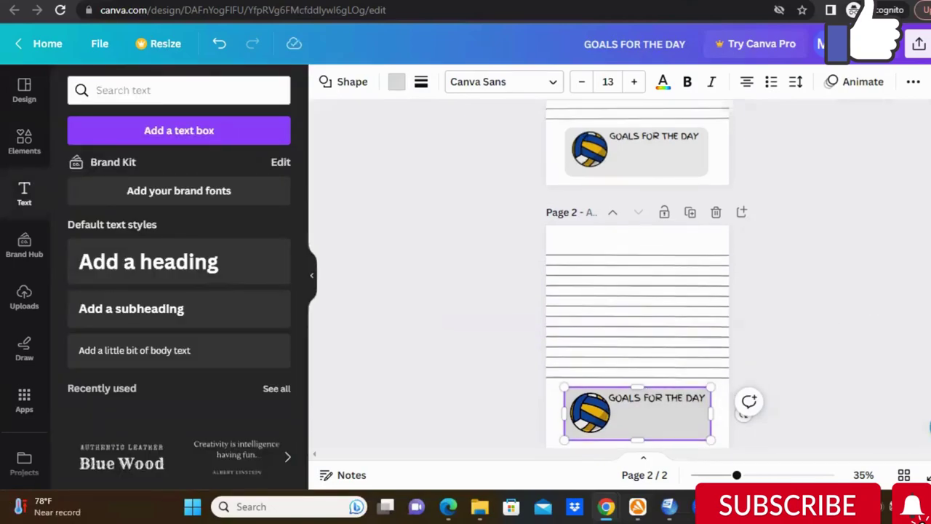
- Scroll back up to review page 1 of the journal
{"action": "scroll", "coordinate": [637, 291], "scroll_direction": "down", "scroll_amount": 1}
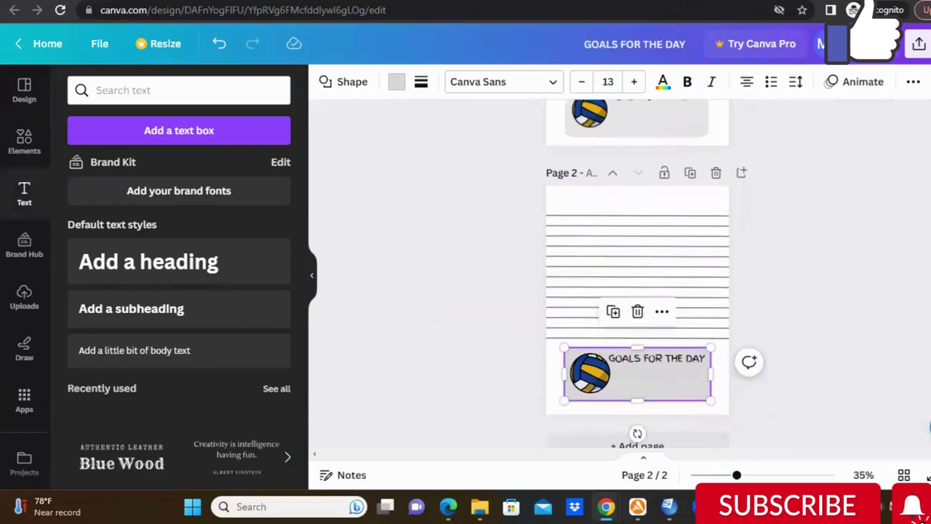
{"action": "scroll", "coordinate": [637, 291], "scroll_direction": "up", "scroll_amount": 2}
{"action": "scroll", "coordinate": [637, 291], "scroll_direction": "up", "scroll_amount": 1}
{"action": "scroll", "coordinate": [637, 291], "scroll_direction": "up", "scroll_amount": 1}
{"action": "scroll", "coordinate": [637, 291], "scroll_direction": "up", "scroll_amount": 2}
{"action": "scroll", "coordinate": [637, 291], "scroll_direction": "up", "scroll_amount": 2}
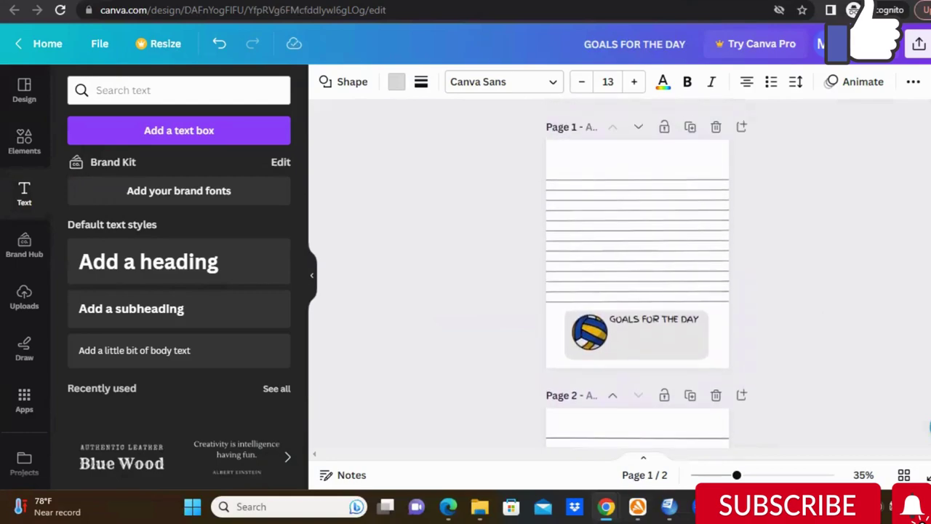
{"action": "left_click_drag", "start_coordinate": [624, 201], "coordinate": [633, 191]}
{"action": "left_click", "coordinate": [752, 188]}
- Duplicate the ruled GOALS FOR THE DAY page until the journal has 14 pages
{"action": "left_click", "coordinate": [690, 129]}
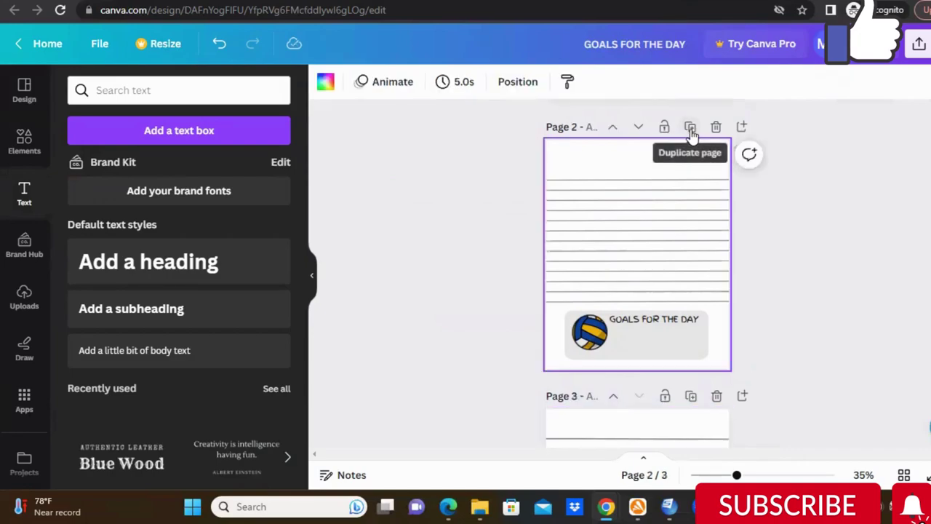
{"action": "left_click", "coordinate": [690, 129]}
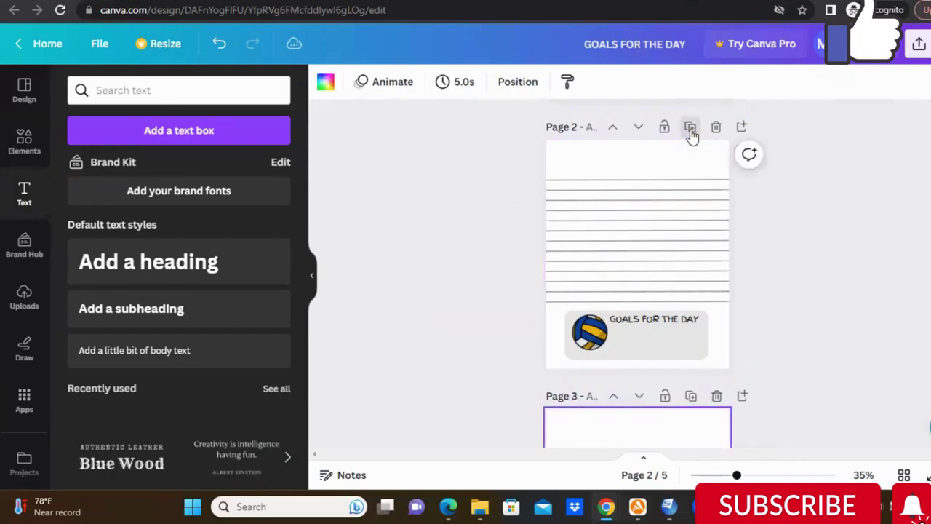
{"action": "left_click", "coordinate": [690, 129]}
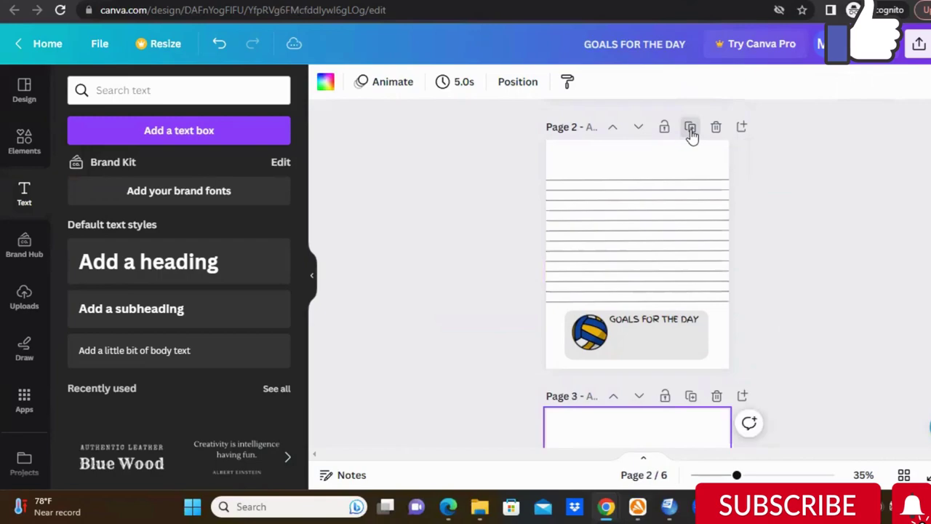
{"action": "left_click", "coordinate": [690, 129]}
{"action": "double_click", "coordinate": [690, 130]}
{"action": "scroll", "coordinate": [848, 429], "scroll_direction": "down", "scroll_amount": 3}
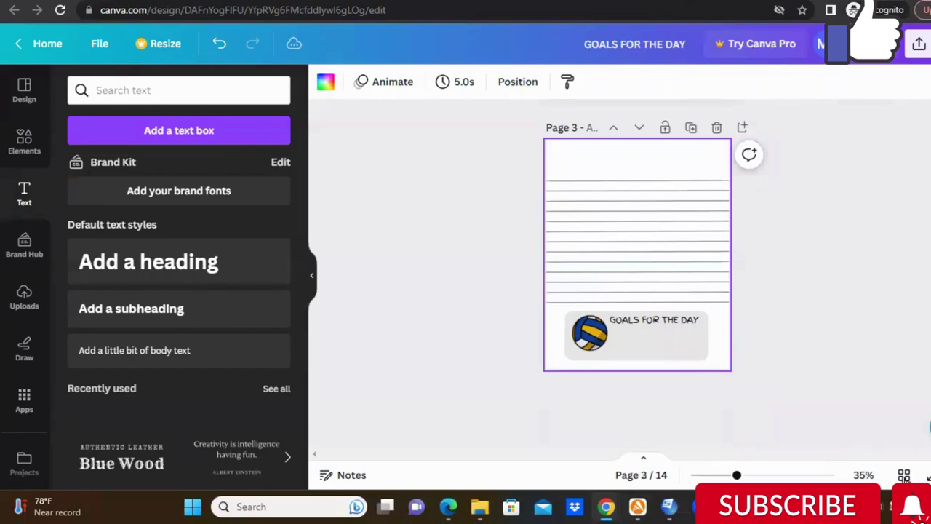
- In page grid view, select all 14 pages and duplicate them to reach 84 pages
{"action": "left_click", "coordinate": [903, 474]}
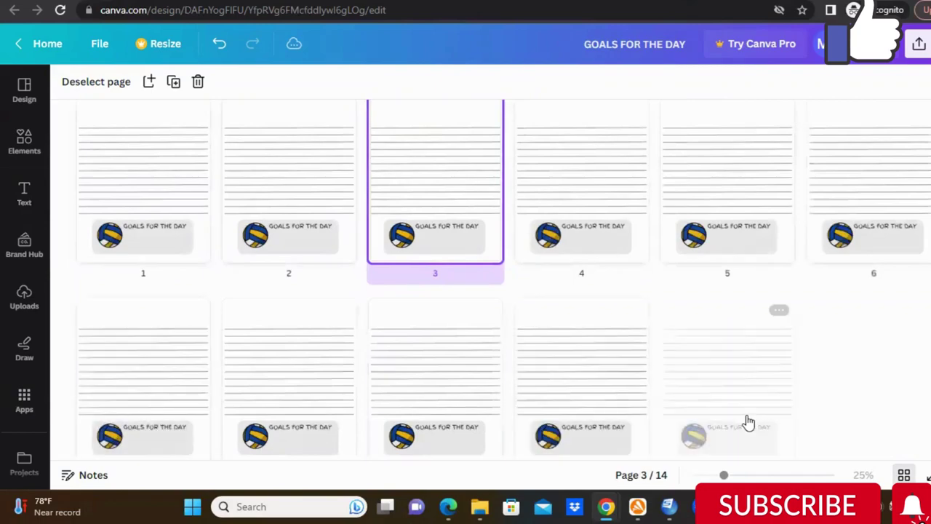
{"action": "mouse_move", "coordinate": [870, 374]}
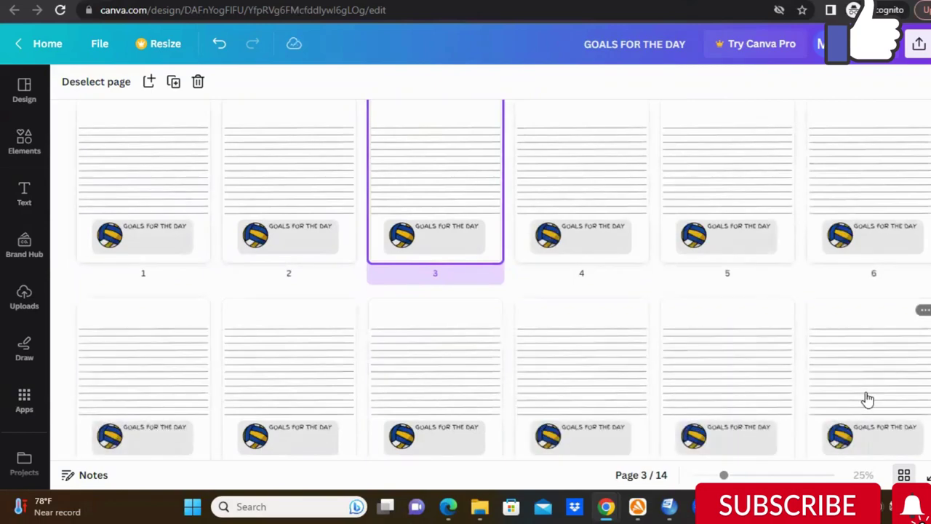
{"action": "key", "text": "ctrl+a"}
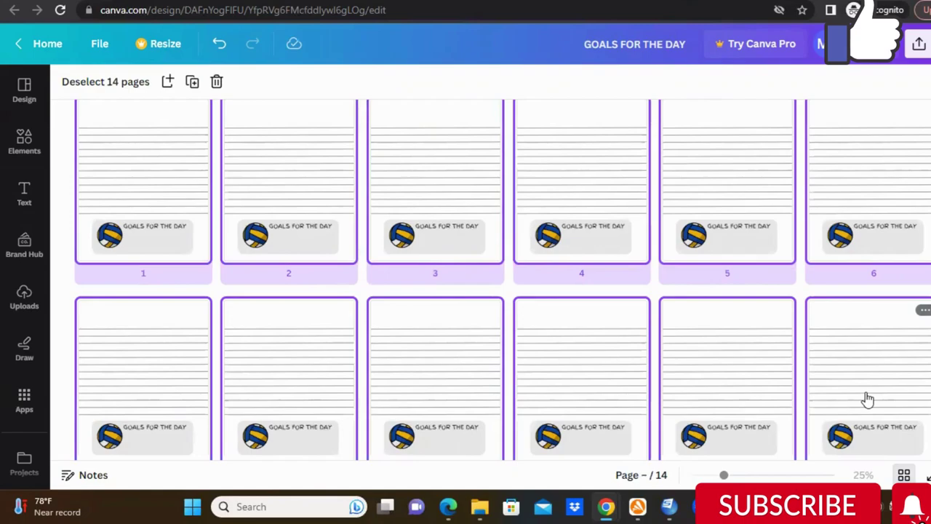
{"action": "key", "text": "ctrl+d"}
{"action": "key", "text": "ctrl+v"}
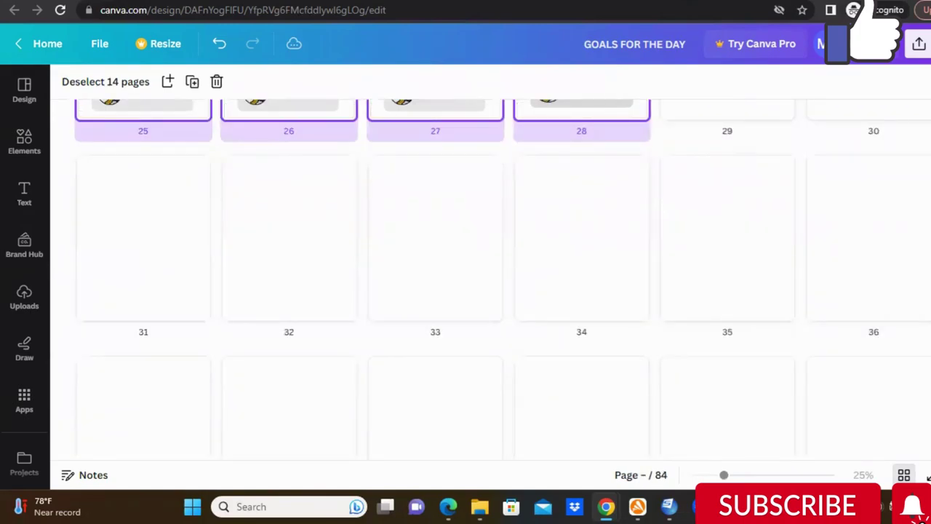
{"action": "scroll", "coordinate": [490, 277], "scroll_direction": "down", "scroll_amount": 9}
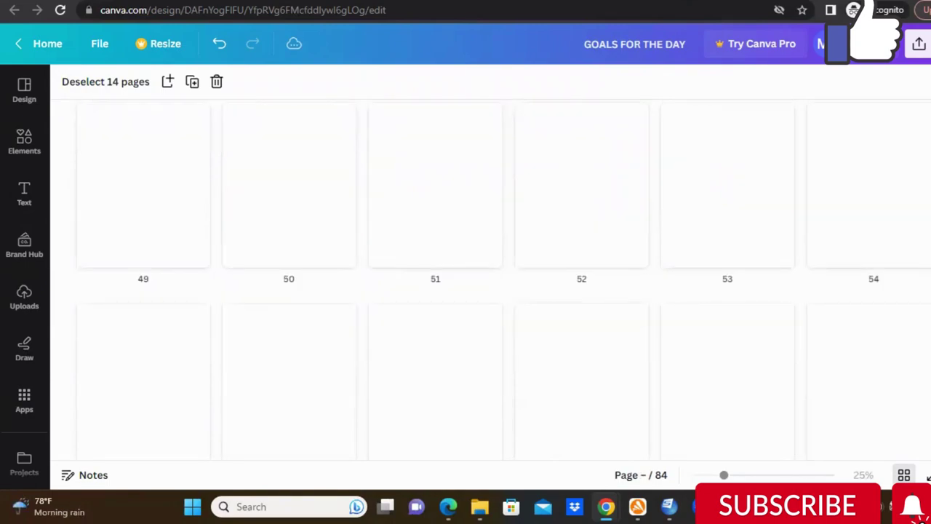
{"action": "scroll", "coordinate": [491, 276], "scroll_direction": "down", "scroll_amount": 10}
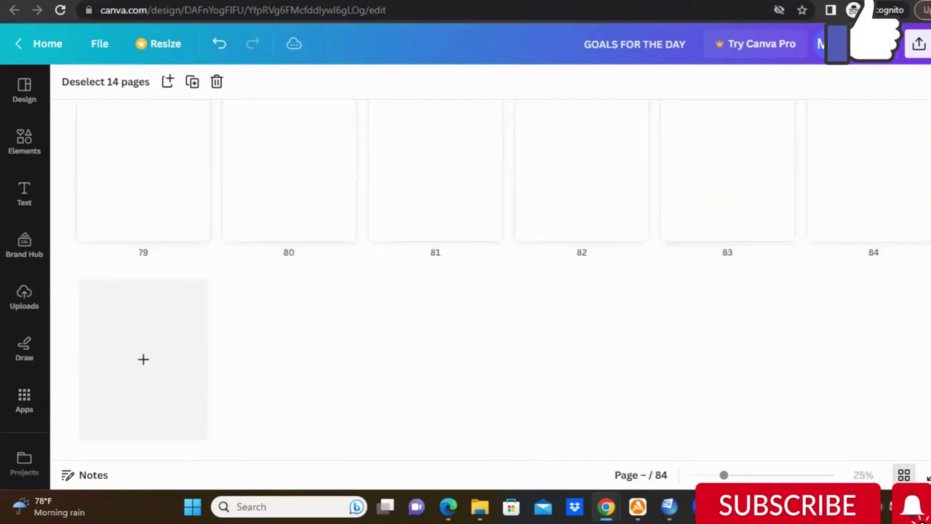
{"action": "scroll", "coordinate": [466, 277], "scroll_direction": "up", "scroll_amount": 15}
{"action": "scroll", "coordinate": [465, 276], "scroll_direction": "up", "scroll_amount": 15}
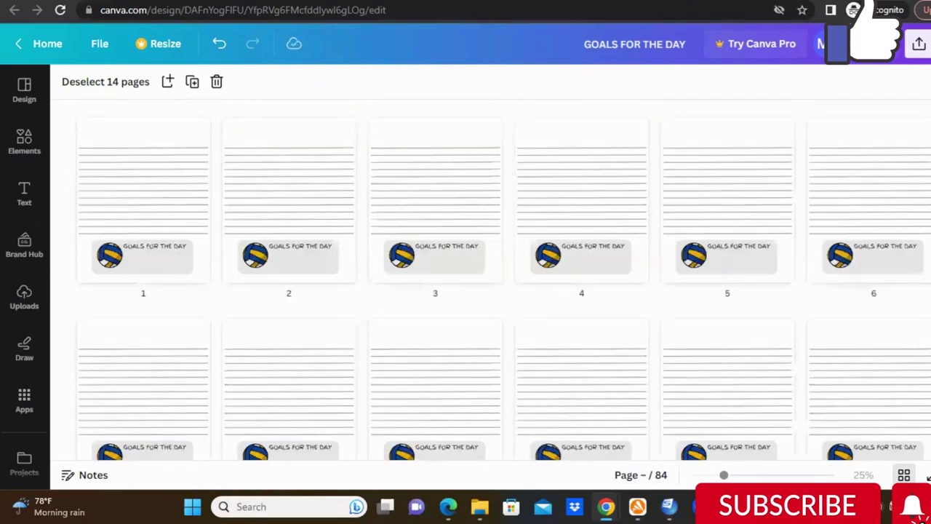